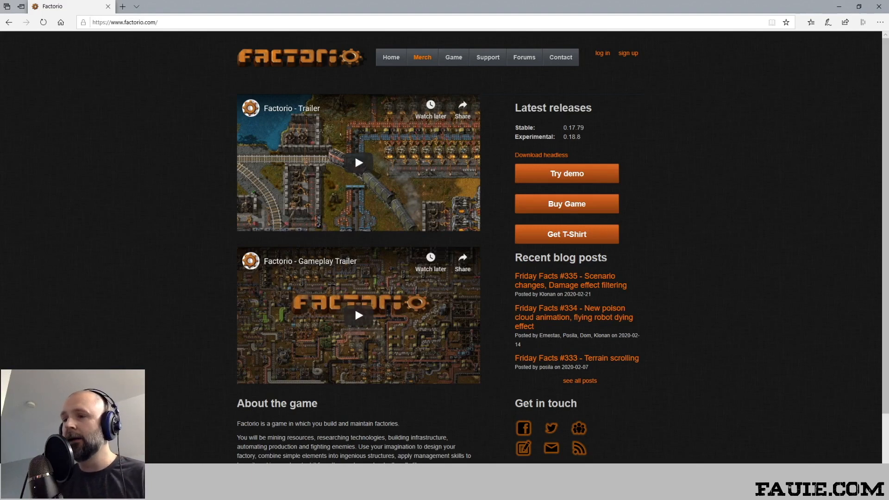
Switch to OBS, enlarge its window to nearly fill the screen, and give the area below the preview more height
key("alt+Tab")
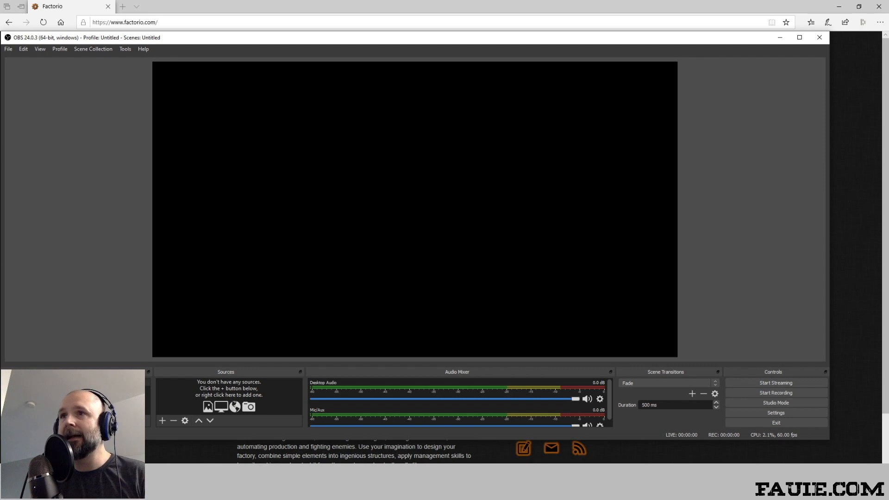
left_click_drag(226, 37, 227, 7)
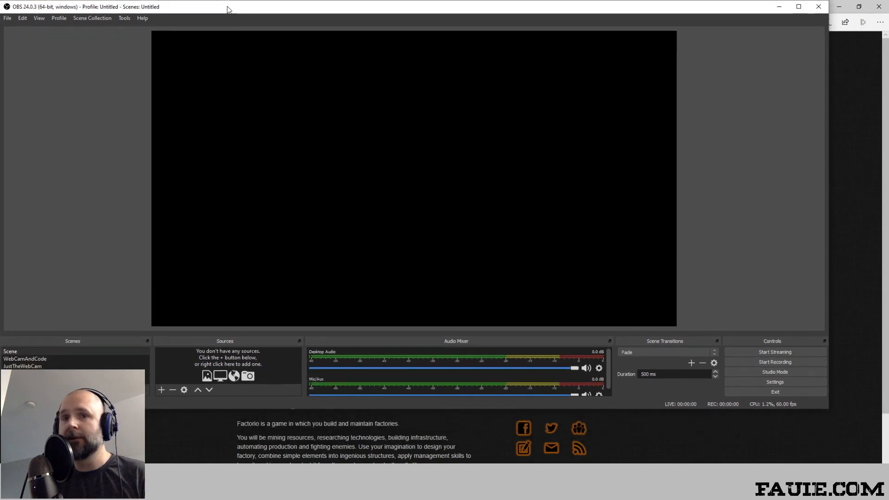
left_click_drag(829, 409, 878, 469)
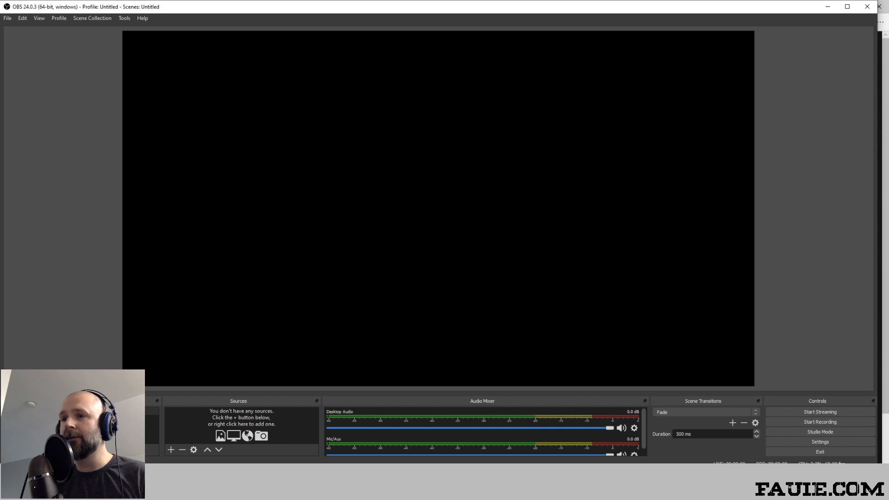
left_click_drag(438, 394, 438, 339)
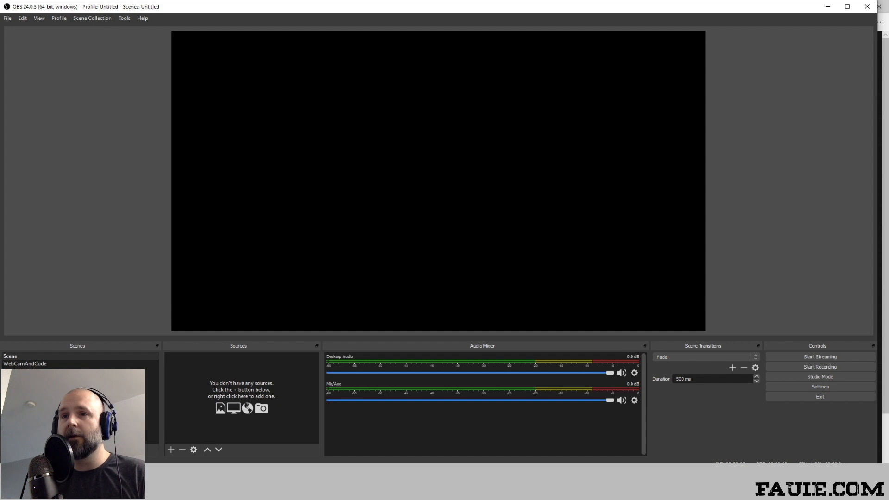
Preview the WebCamAndCode and JustTheWebCam scenes, and add a new scene named Pregameroll
left_click(25, 364)
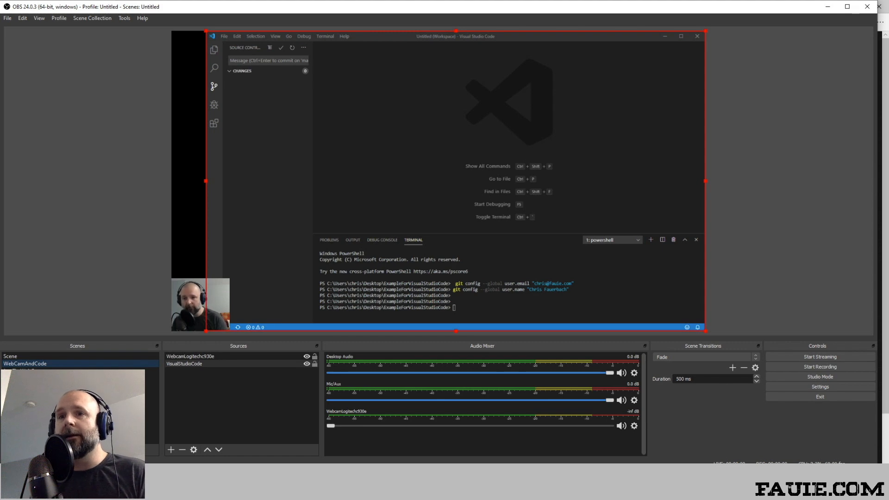
left_click(23, 371)
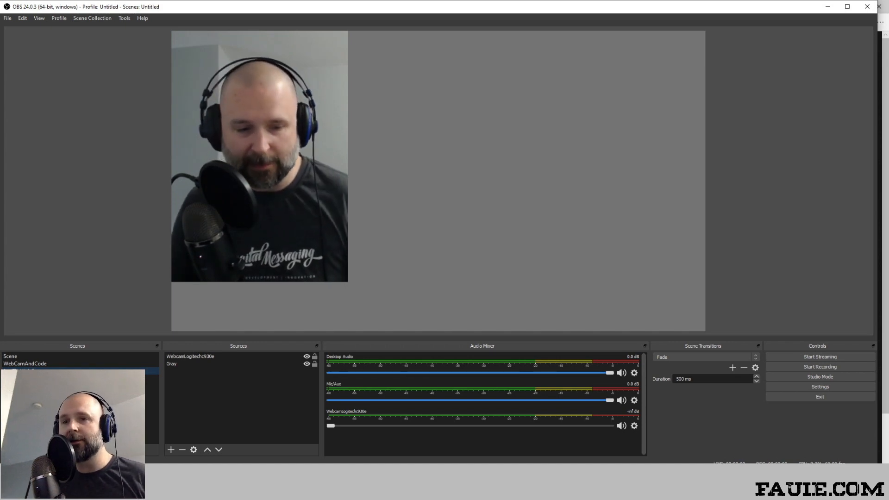
left_click(6, 450)
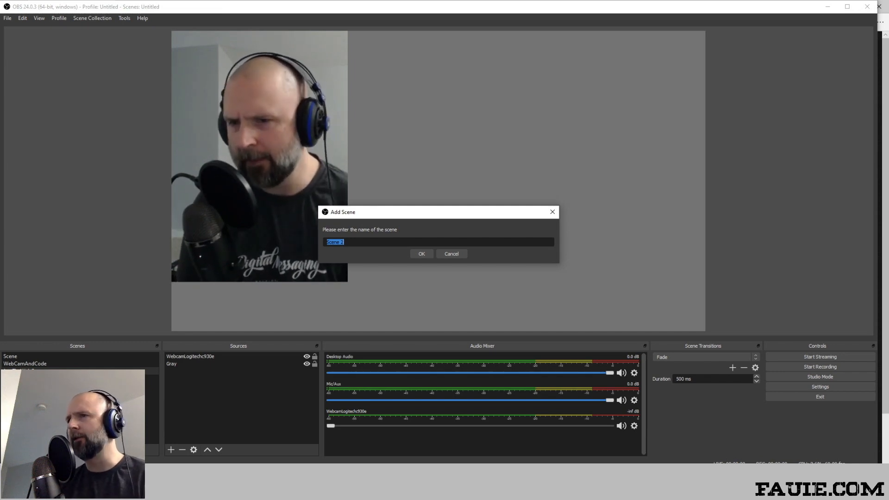
type("Pregameroll")
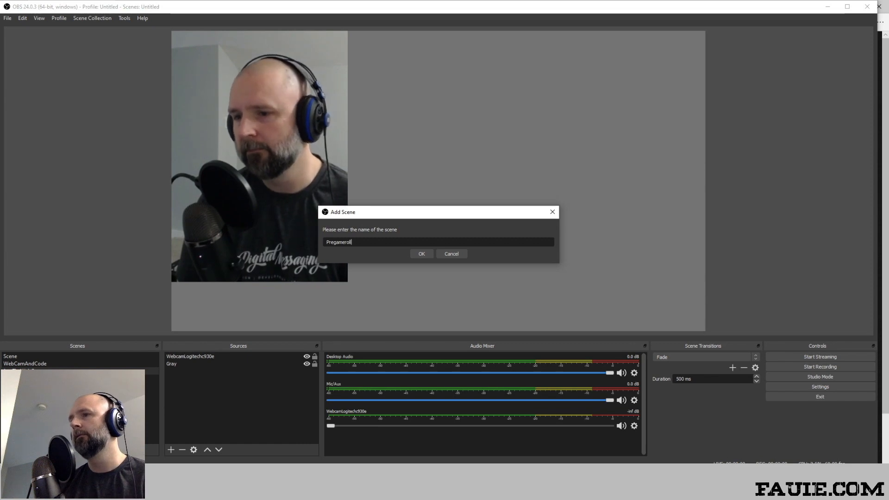
key("Return")
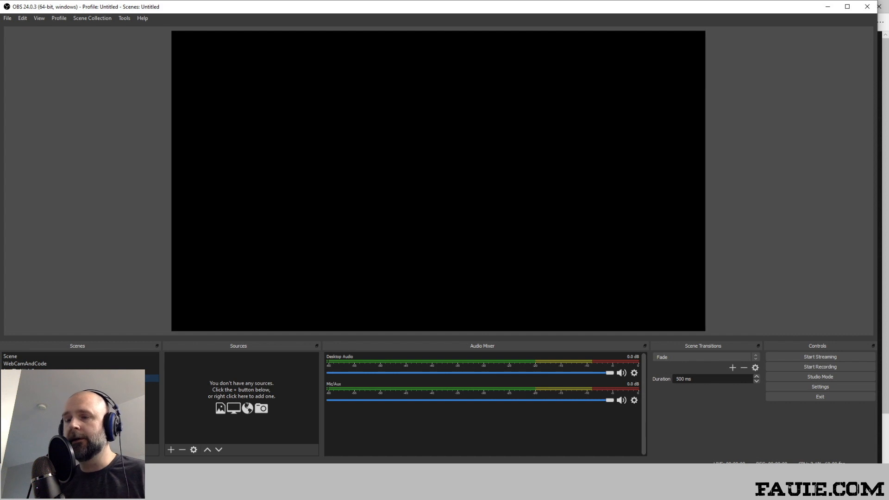
Add a new Color Source named Purple to the Pregameroll scene
left_click(171, 450)
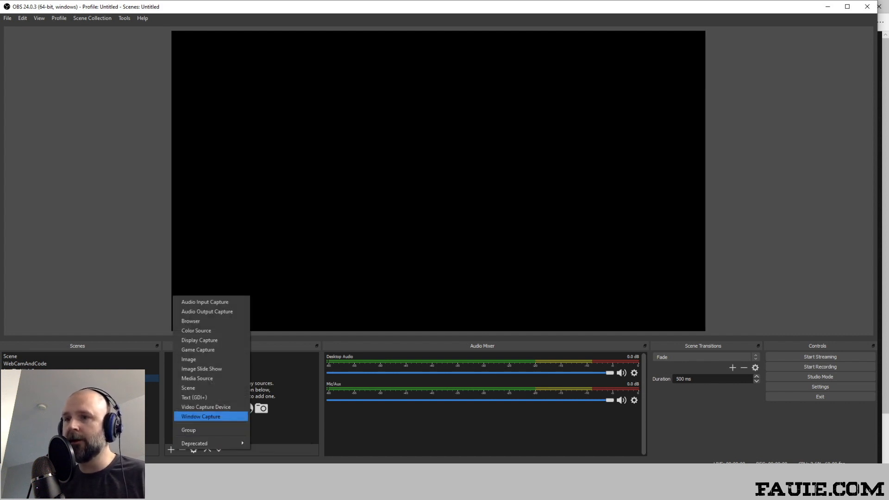
left_click(196, 330)
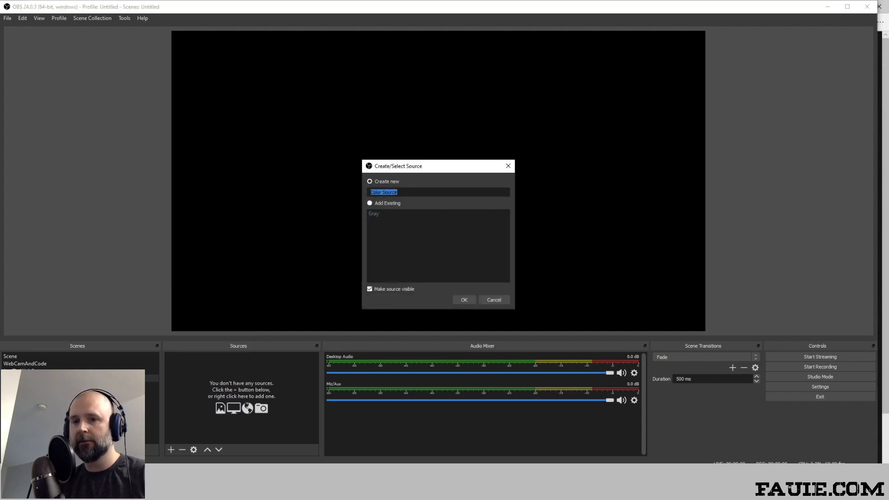
type("Purple")
key("Return")
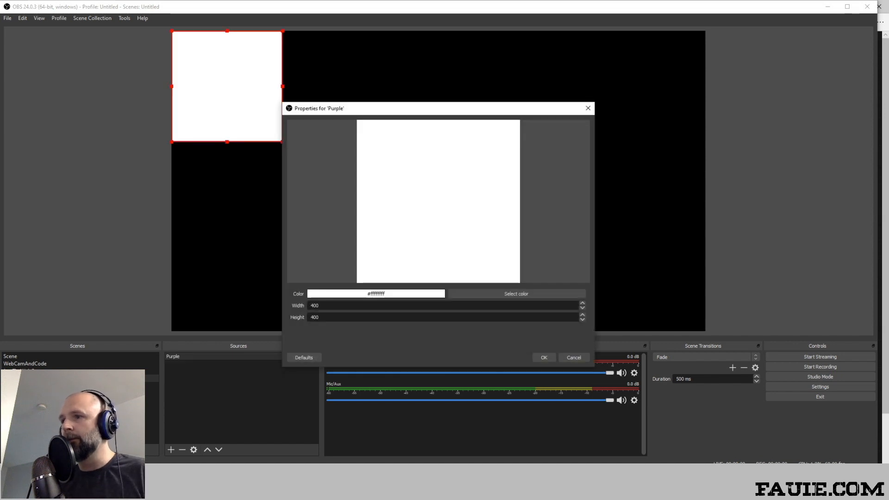
Set the Purple source's color to the dark purple #34004f and accept its properties
left_click(516, 293)
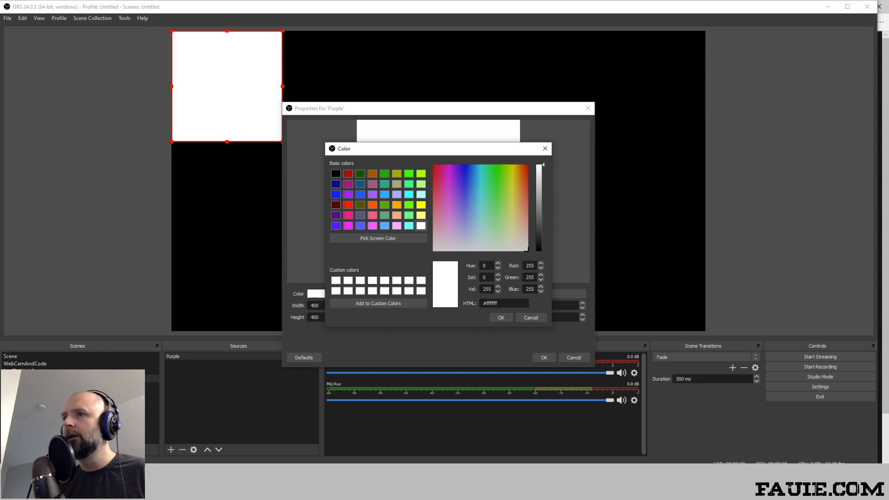
left_click(336, 216)
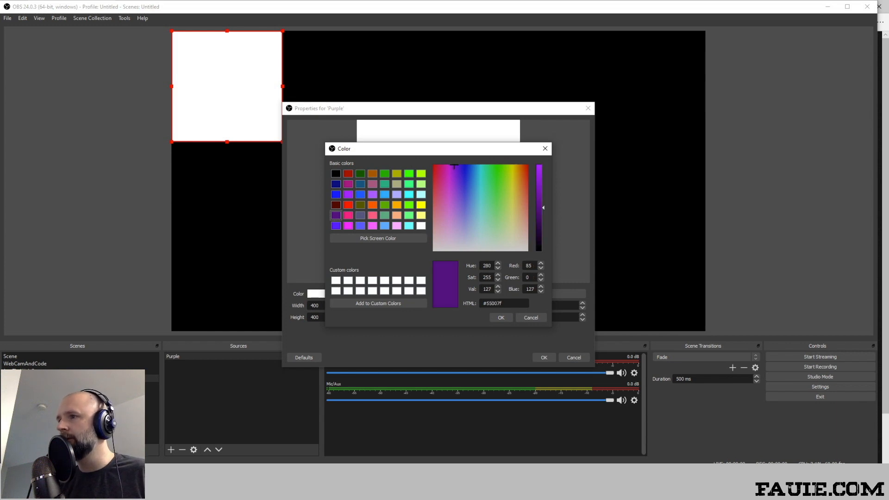
left_click_drag(539, 209, 539, 222)
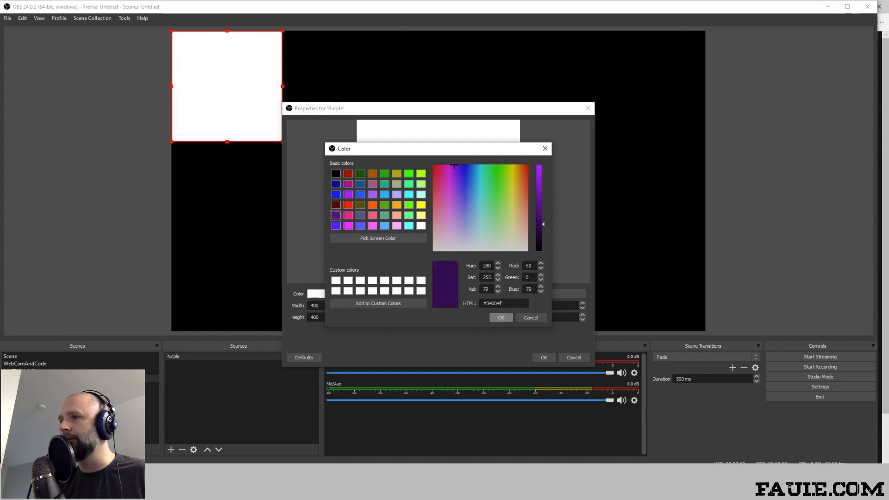
left_click(501, 318)
left_click(544, 358)
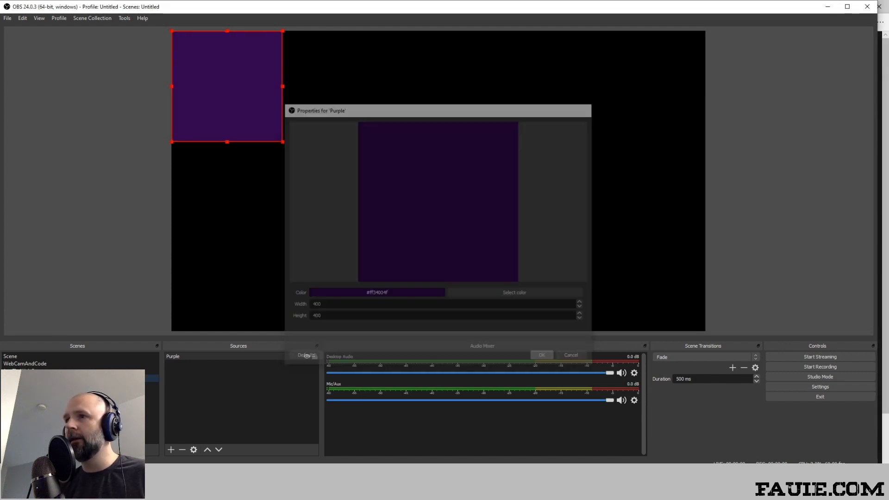
Scale the purple square from its lower-right corner until it covers the whole canvas, and deselect it
mouse_move(227, 86)
left_mouse_down()
mouse_move(317, 137)
mouse_move(227, 86)
left_mouse_up()
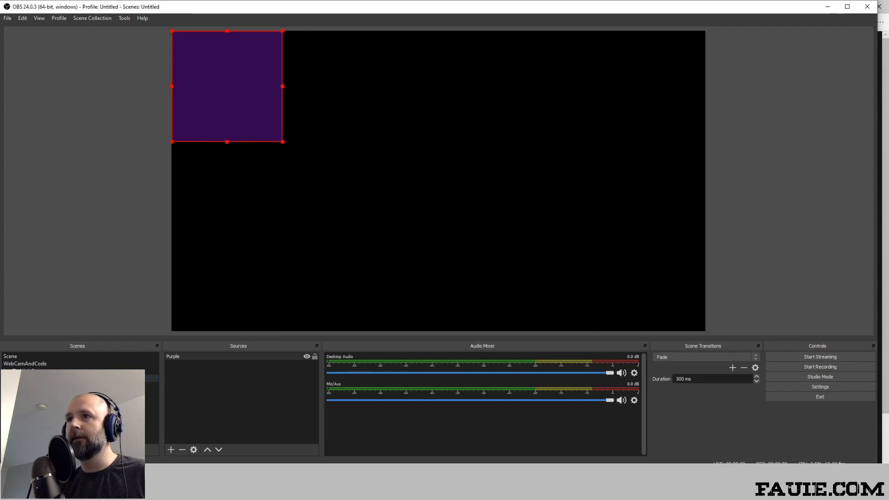
left_click_drag(283, 142, 753, 330)
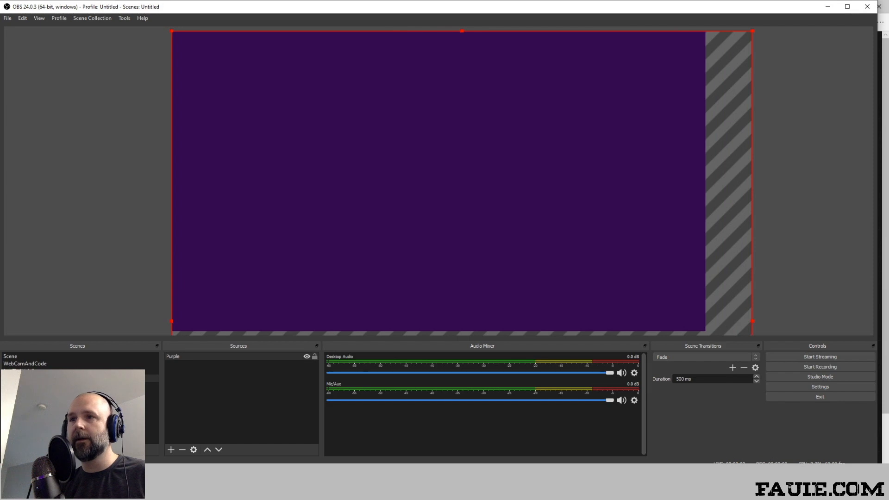
left_click(241, 400)
Add a new Text (GDI+) source named FauieTechnologyText to the scene
left_click(171, 449)
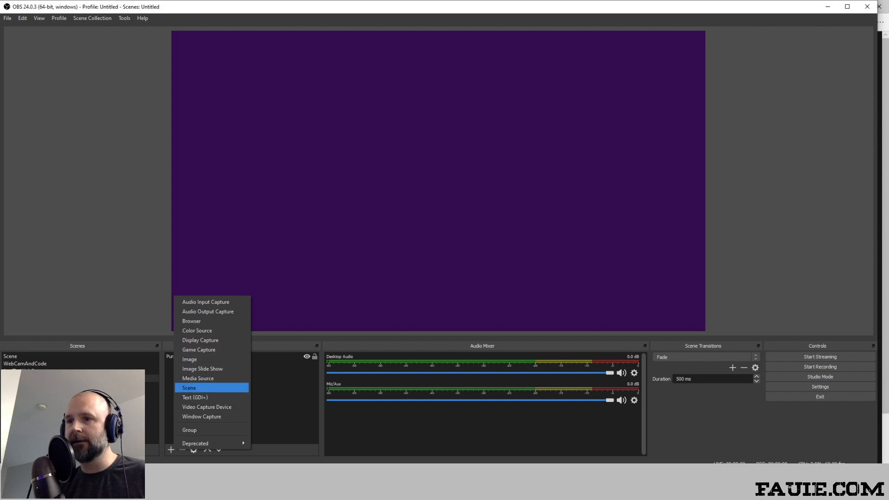
left_click(194, 398)
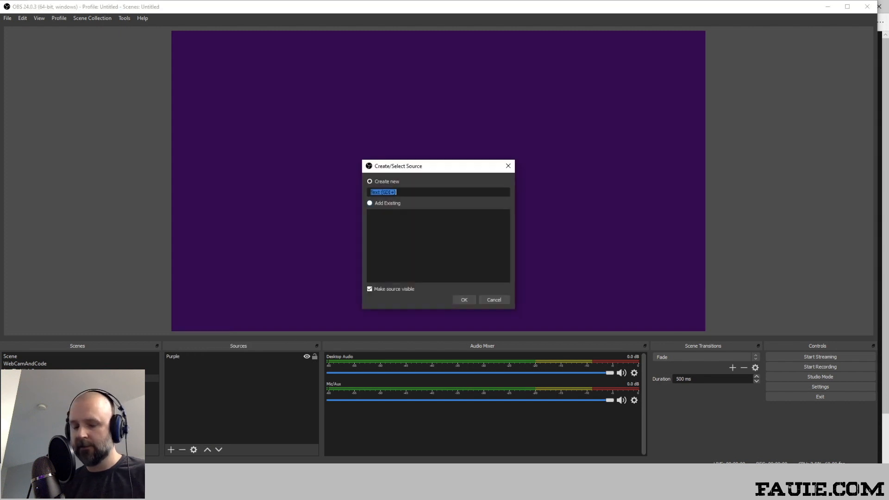
type("FauleTechnology")
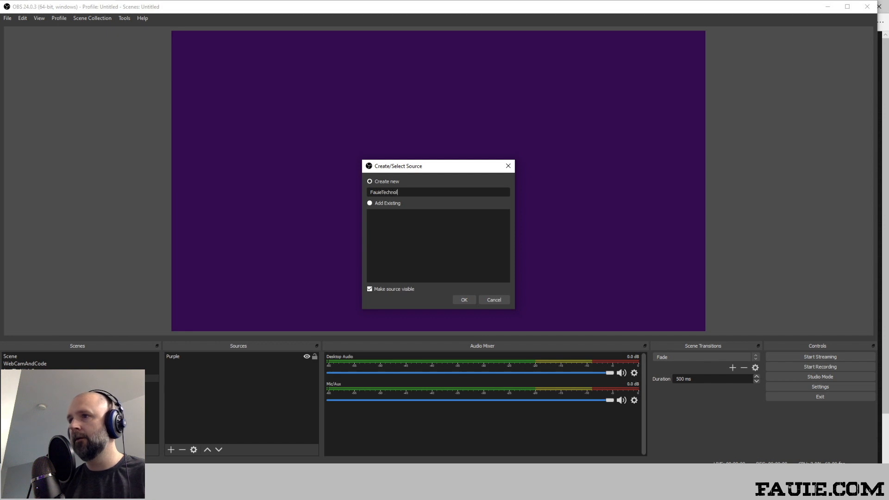
type("Text")
key("Return")
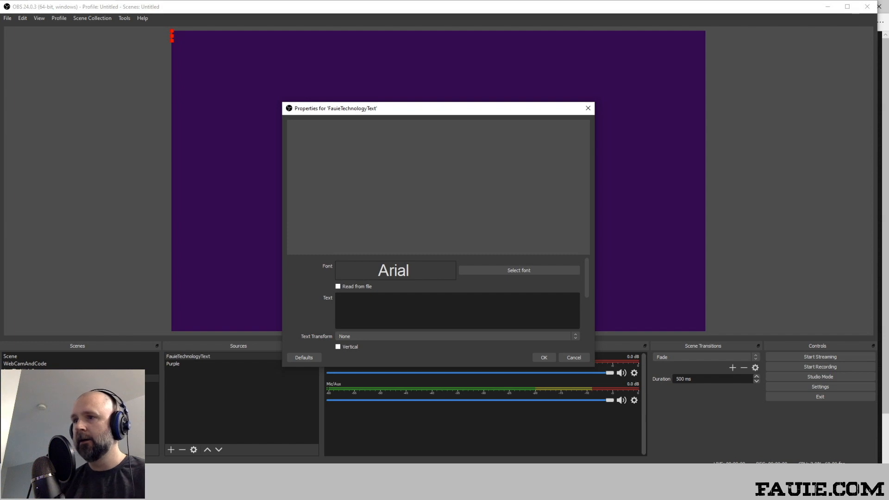
Enter "Fauie Technology introduces" as the text source's content
type("Fauie Tech")
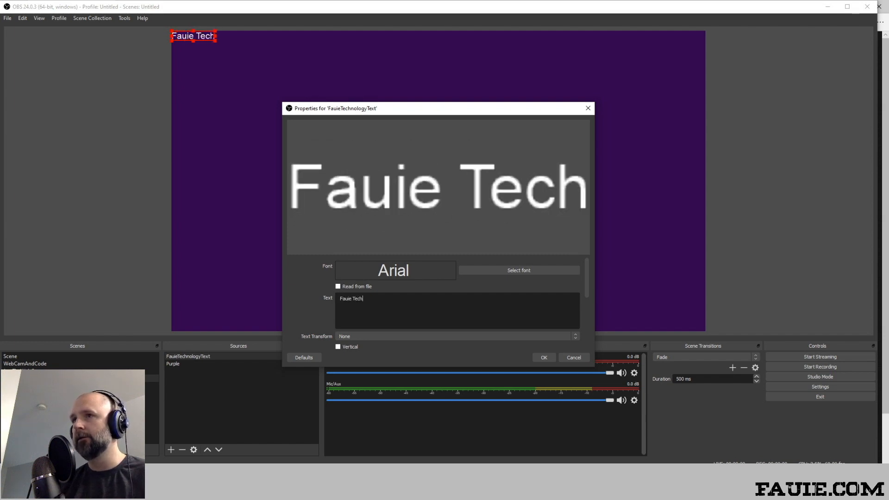
type("nology")
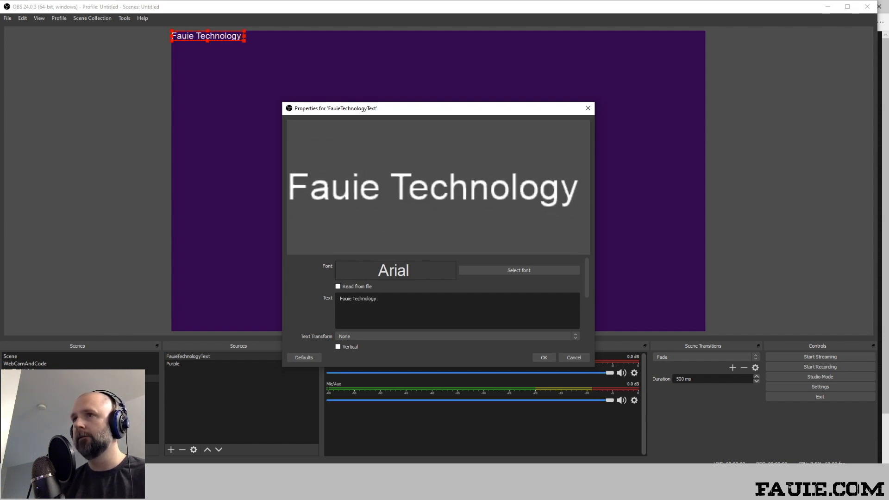
type(" introduces")
Browse the available fonts and set the text's font to Segoe Print Regular at size 24
key("ctrl+a")
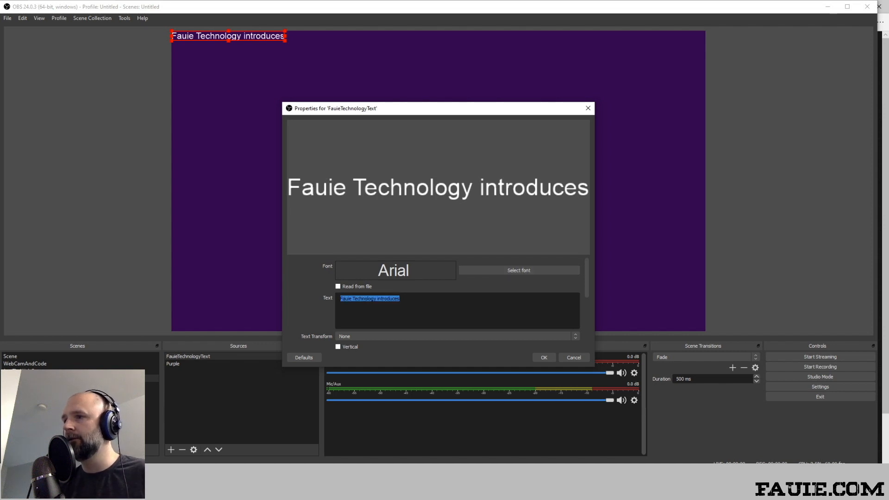
left_click(519, 270)
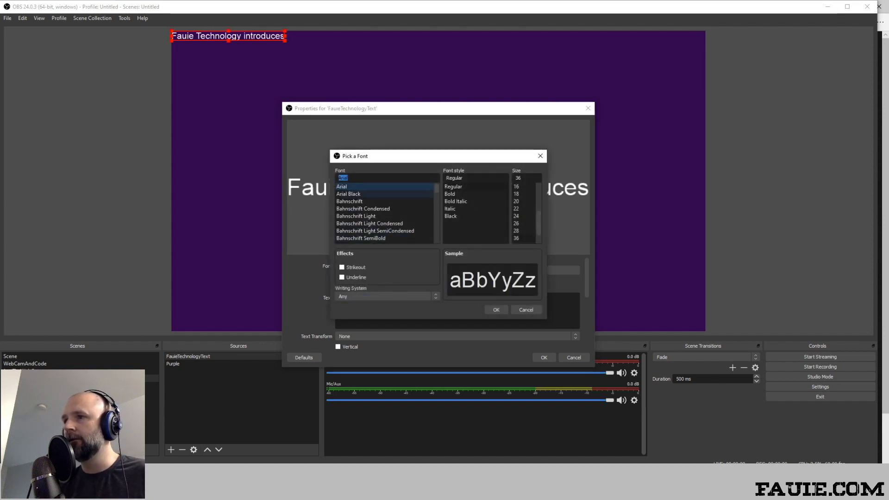
scroll(385, 208, "down", 10)
left_click(370, 231)
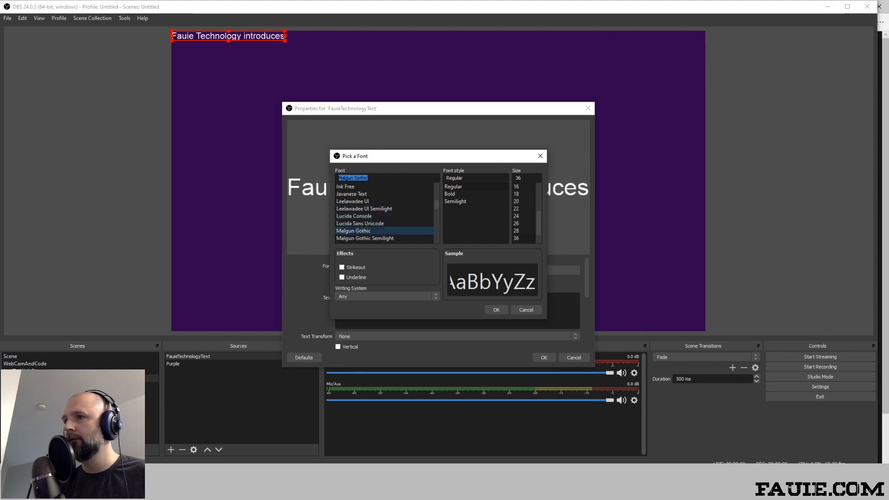
scroll(384, 223, "down", 9)
left_click(370, 223)
left_click(371, 193)
scroll(384, 201, "up", 7)
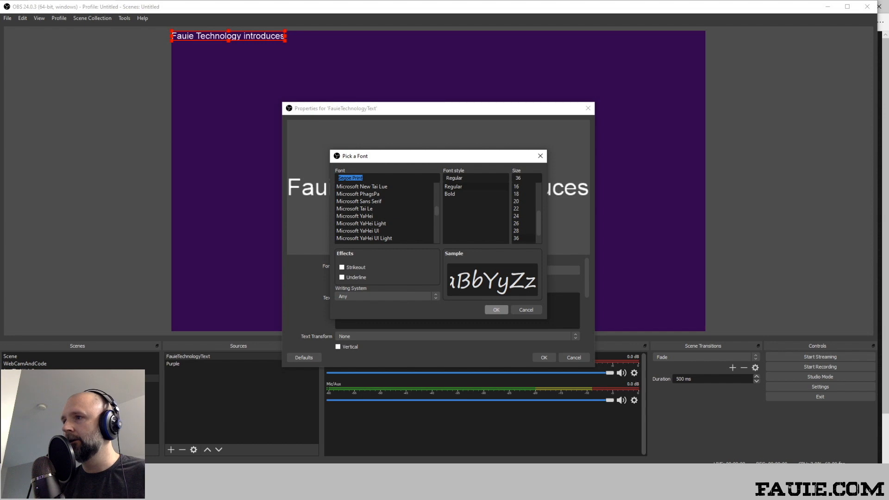
left_click(518, 216)
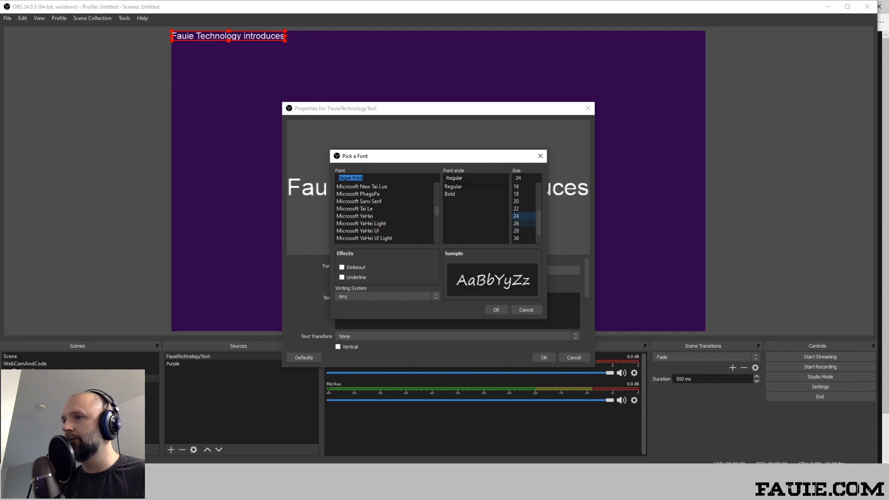
left_click(496, 310)
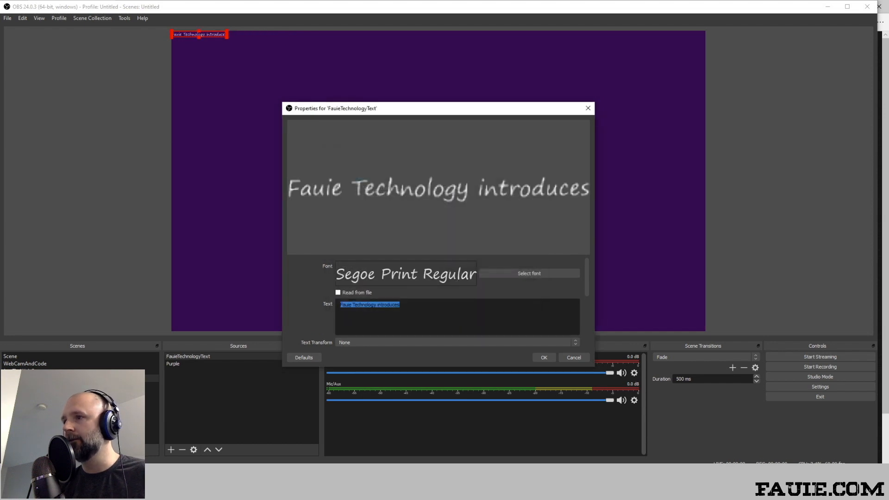
Set the text's font size to 72 and scale the title to span nearly the full canvas width
left_click(529, 273)
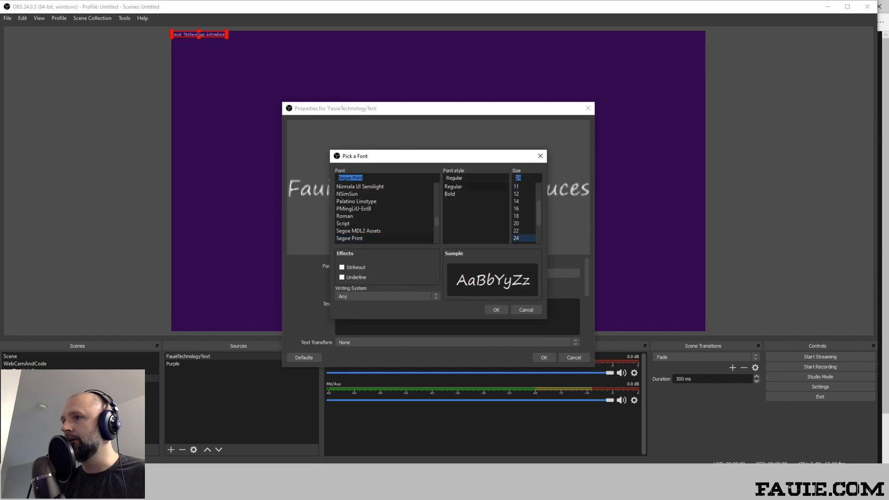
left_click(523, 231)
left_click(523, 238)
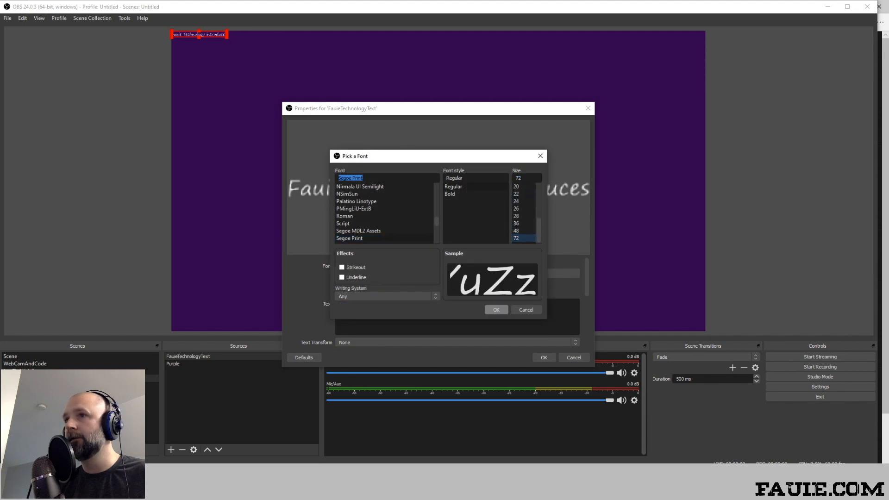
left_click(496, 310)
left_click(544, 358)
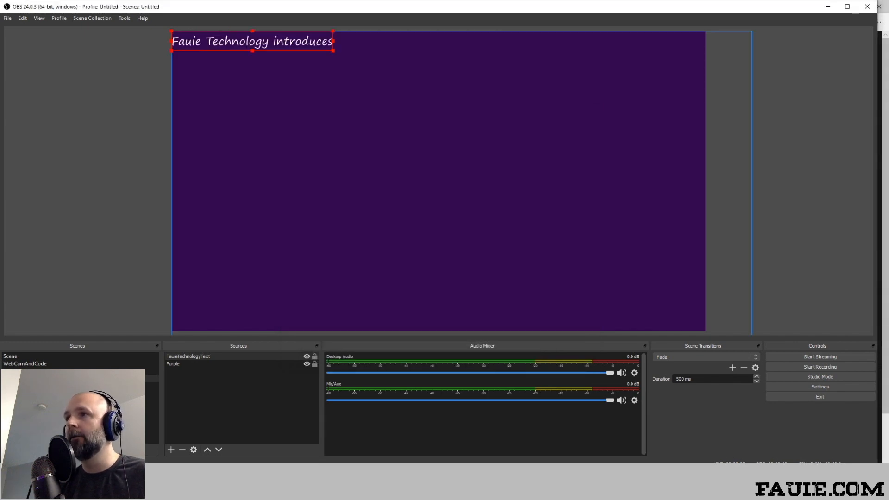
left_click_drag(334, 51, 703, 97)
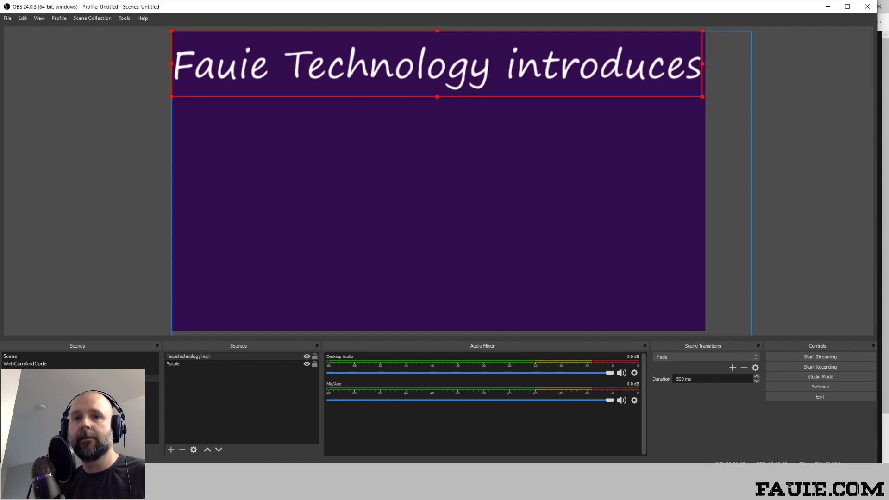
left_click(788, 99)
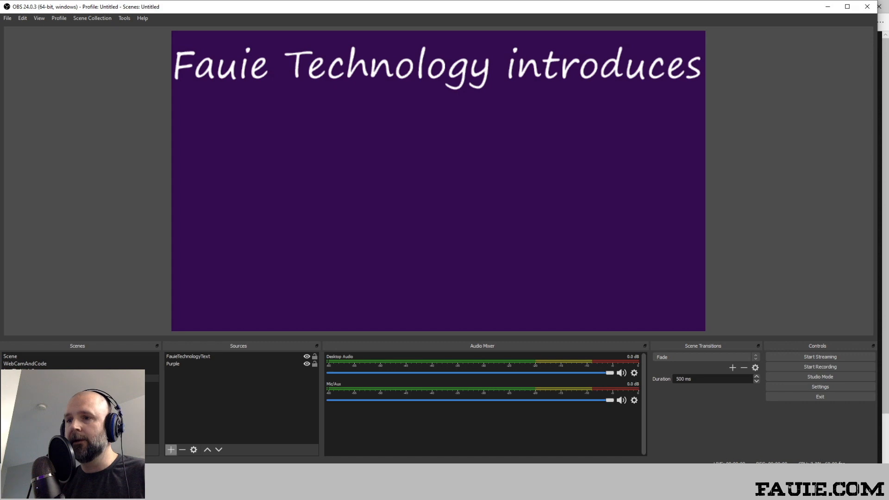
Add a new Text (GDI+) source named FactorioLabel with the content "FACTORIO"
left_click(171, 450)
left_click(194, 399)
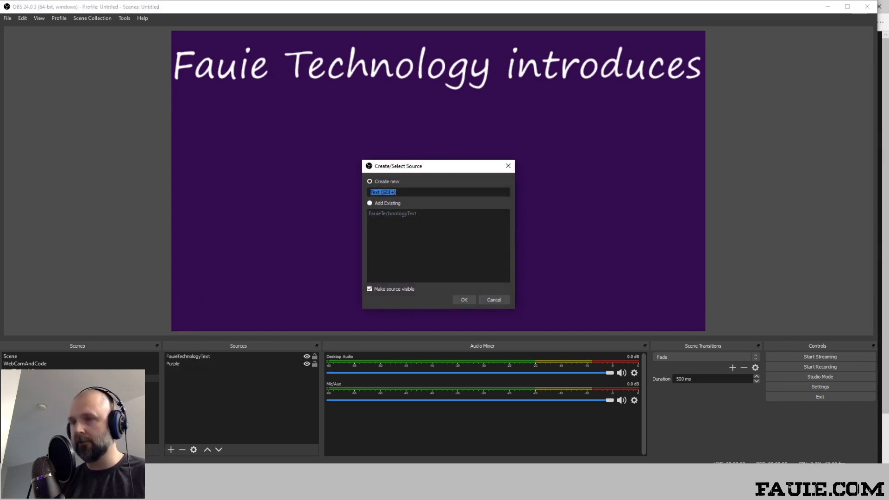
type("Fac")
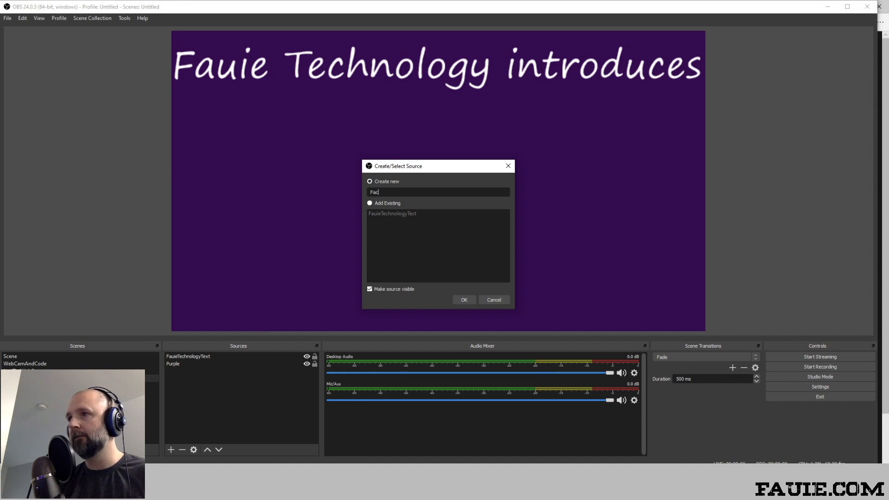
type("torioLabel")
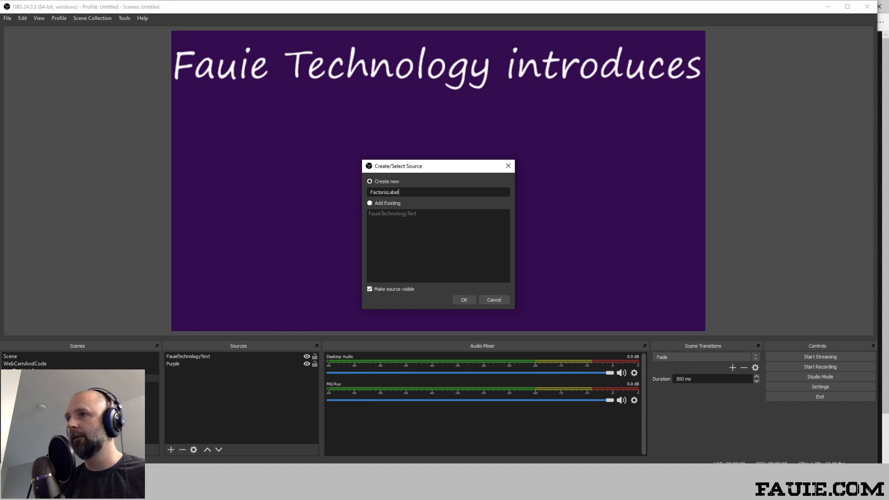
key("Return")
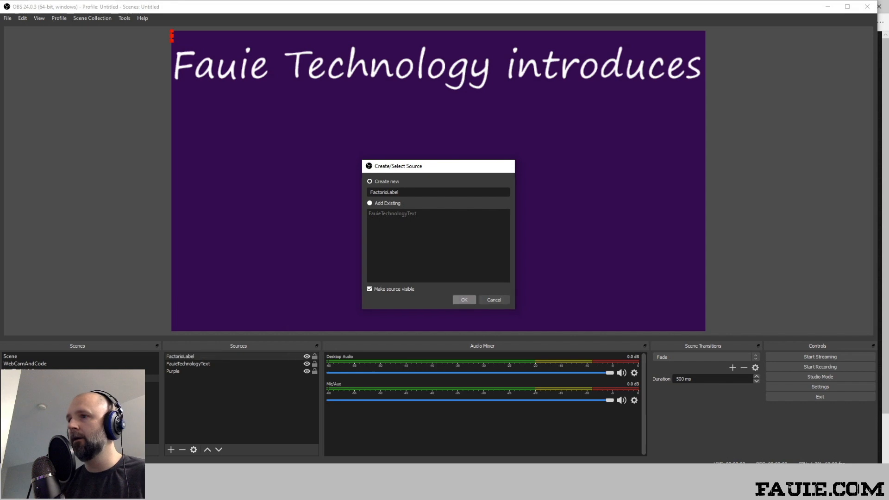
type("FACTORIO")
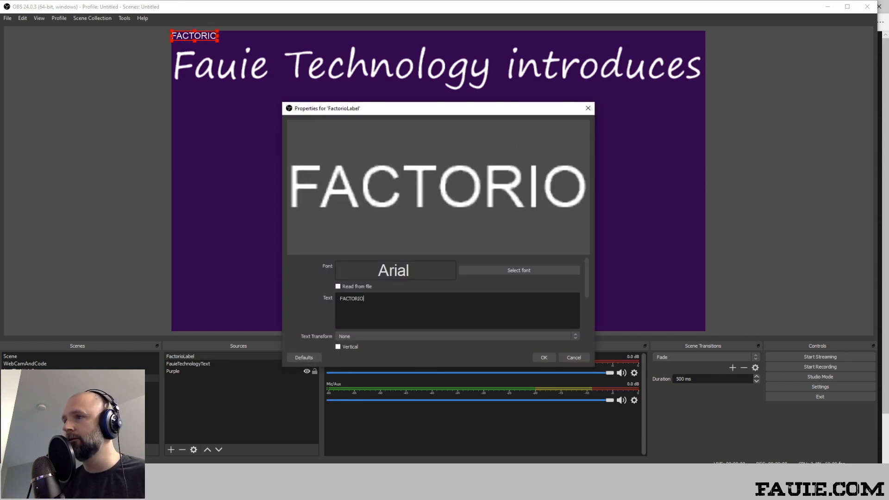
Set the FACTORIO text's font to Malgun Gothic Bold at size 128 and accept the source properties
left_click(519, 270)
scroll(385, 224, "down", 20)
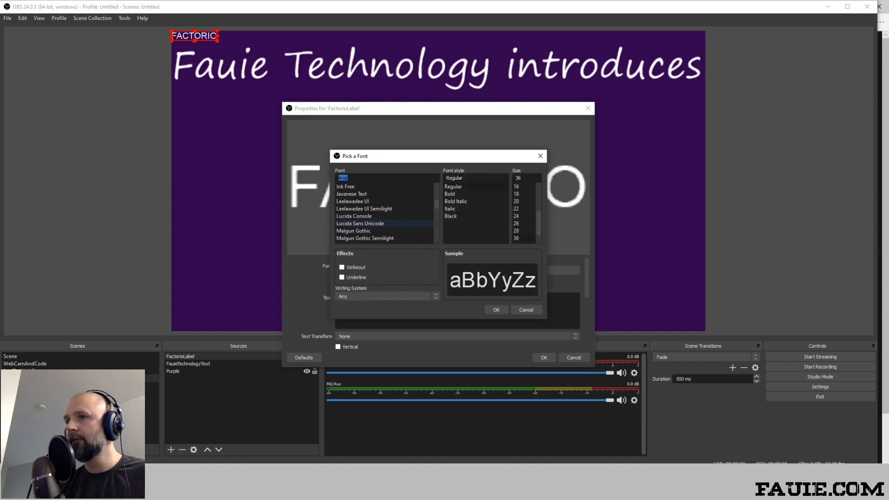
scroll(385, 223, "up", 10)
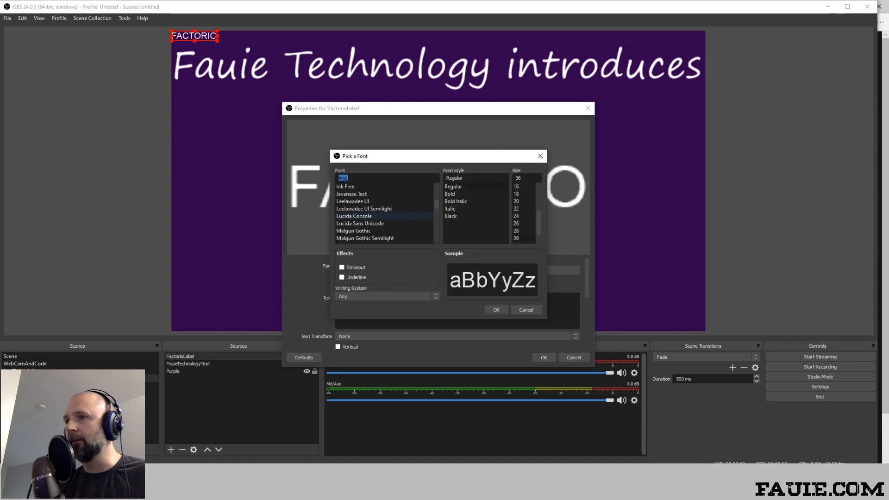
left_click(385, 231)
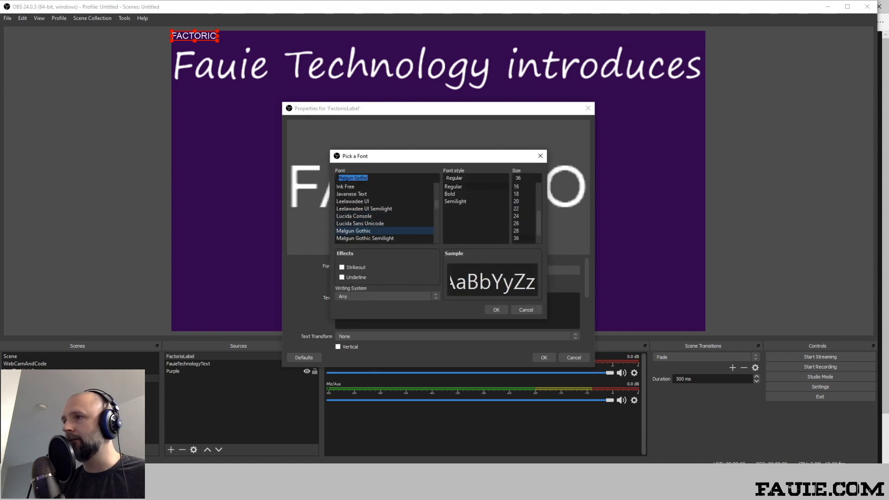
left_click(523, 224)
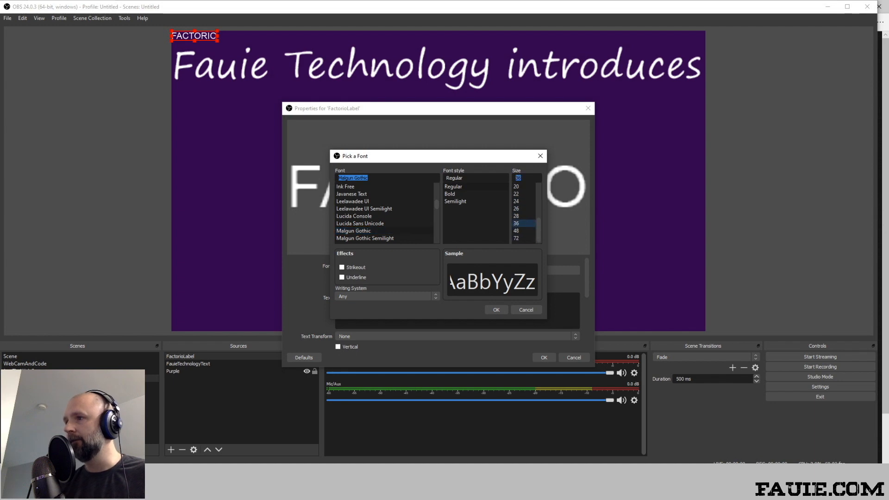
type("12")
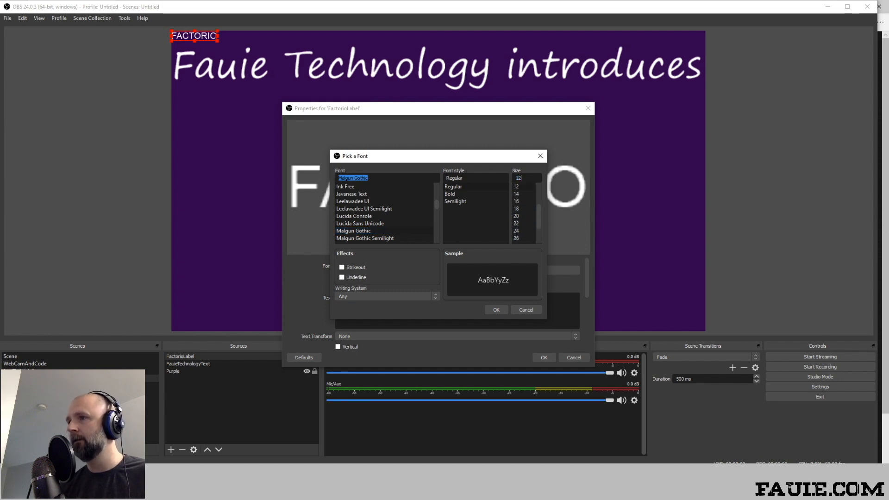
type("8")
left_click(475, 194)
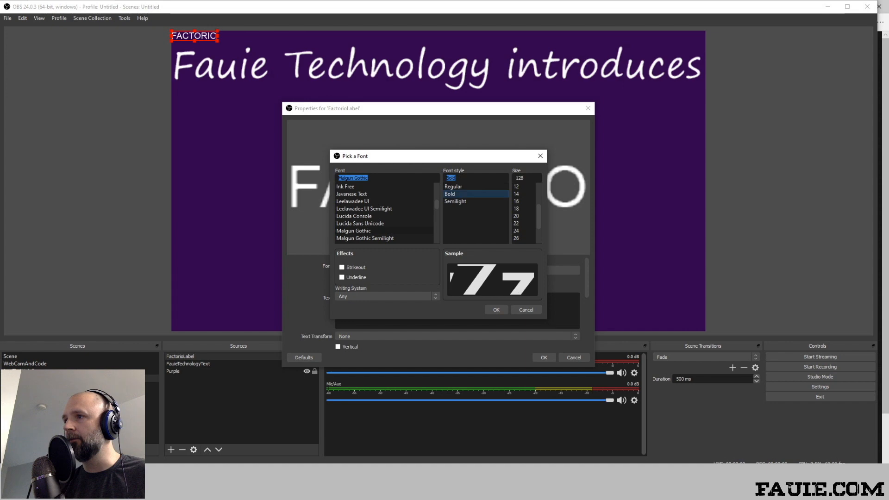
left_click(496, 310)
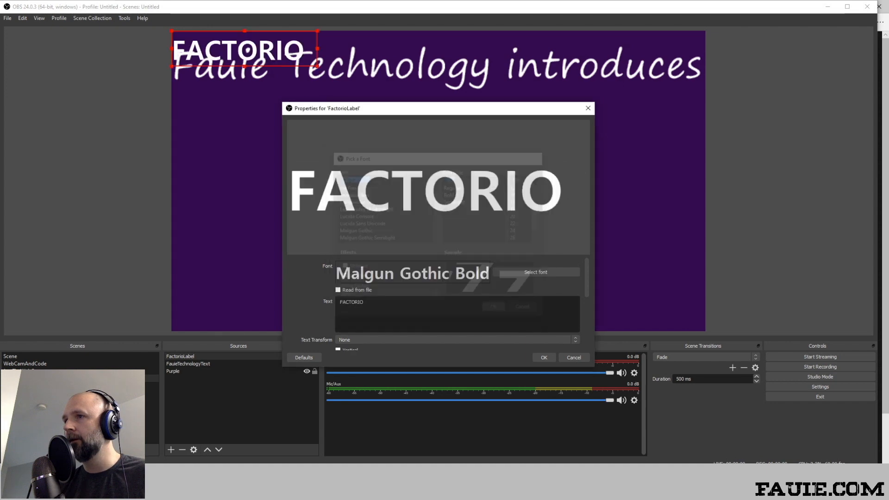
left_click(544, 358)
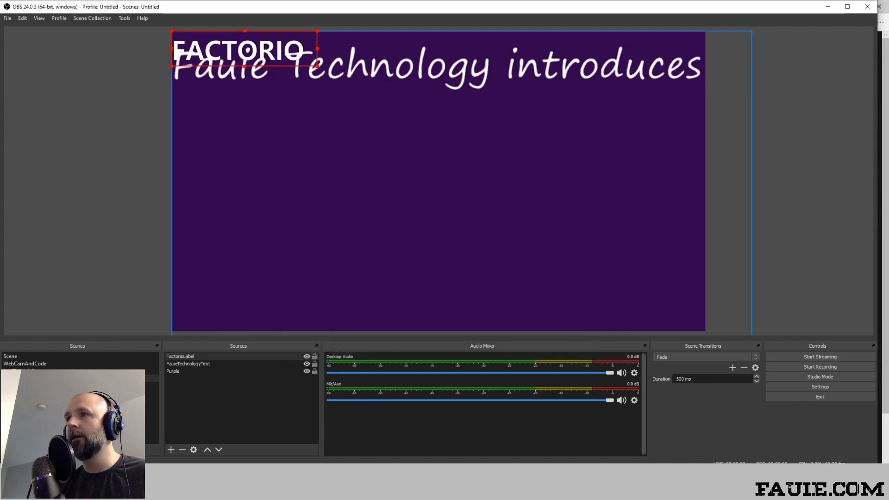
Enlarge the FACTORIO label to most of the canvas width and place it just below the title
left_click_drag(317, 66, 630, 142)
left_click_drag(401, 116, 448, 163)
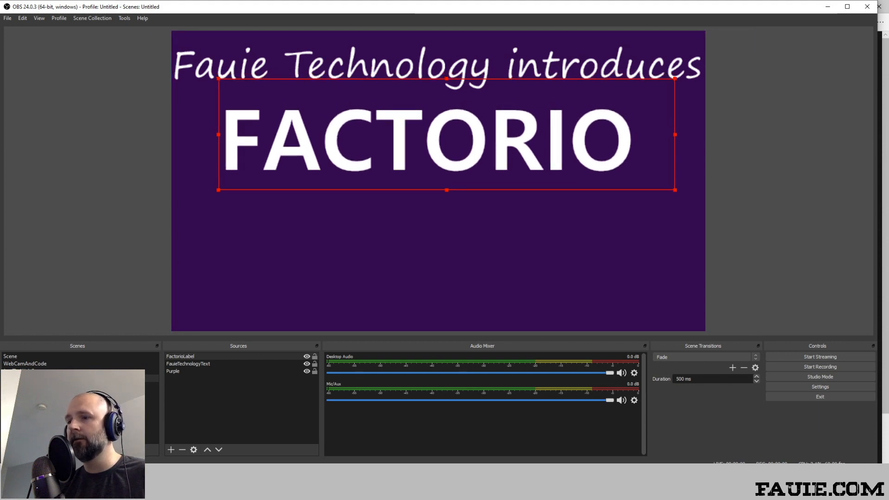
Switch to the browser and save the Factorio site's header logo as the PNG factorio-logo in the Pictures folder
key("alt+Tab")
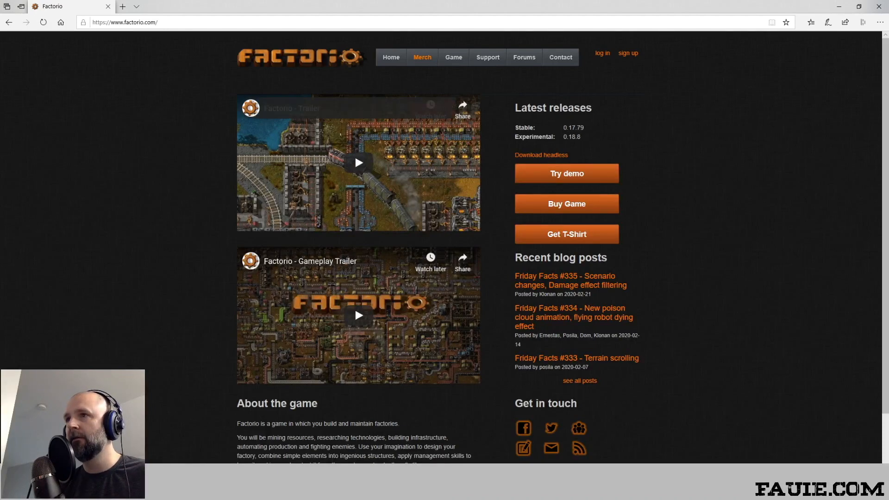
right_click(281, 61)
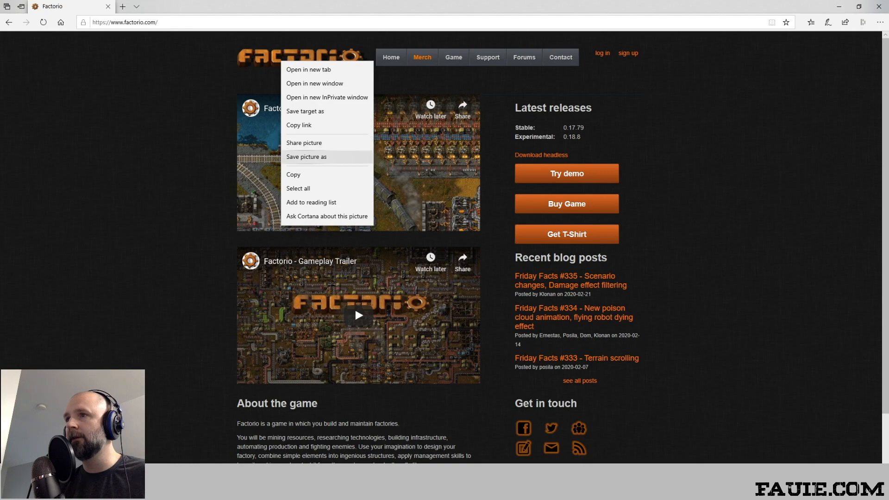
left_click(324, 157)
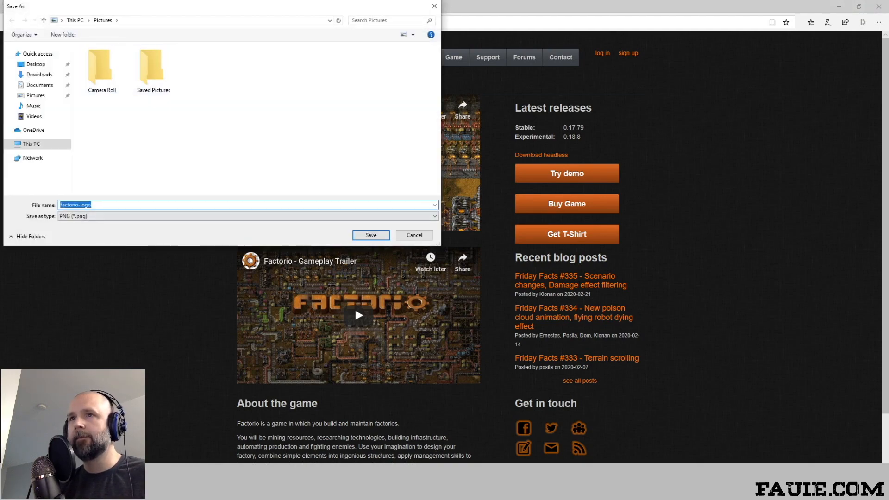
key("Return")
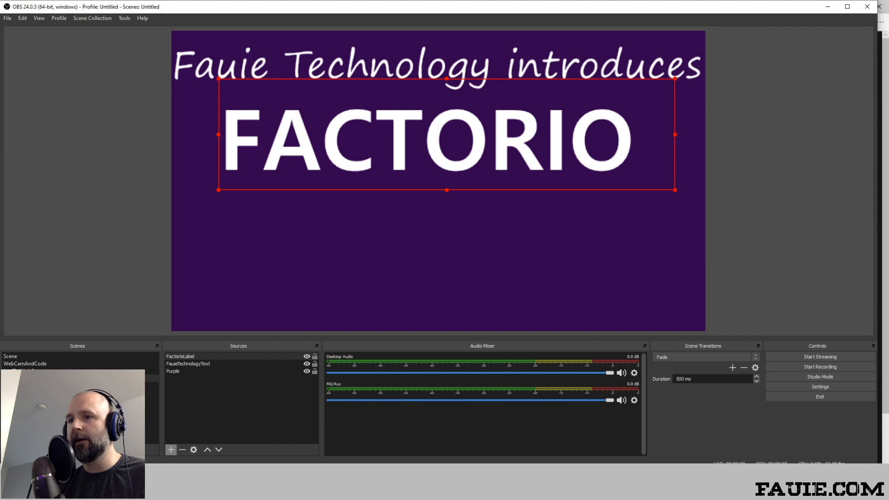
Back in OBS, add a new Image source named factoriologo to the scene
left_click(171, 449)
key("Return")
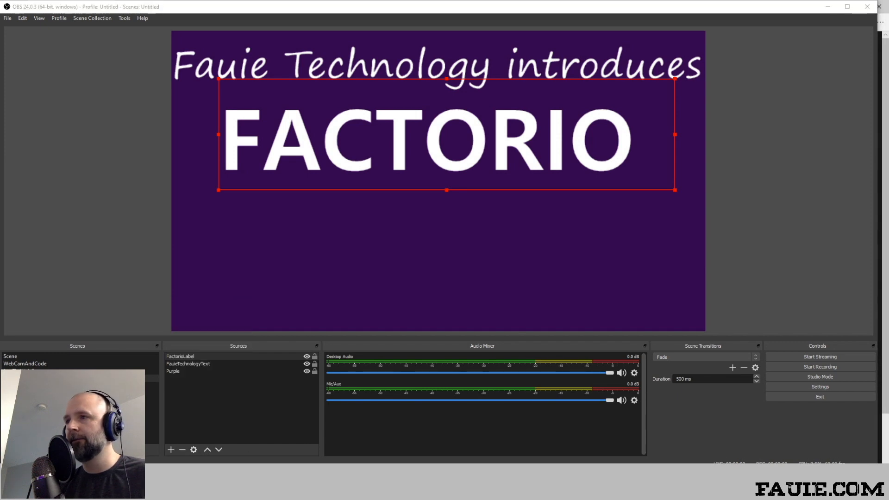
type("f")
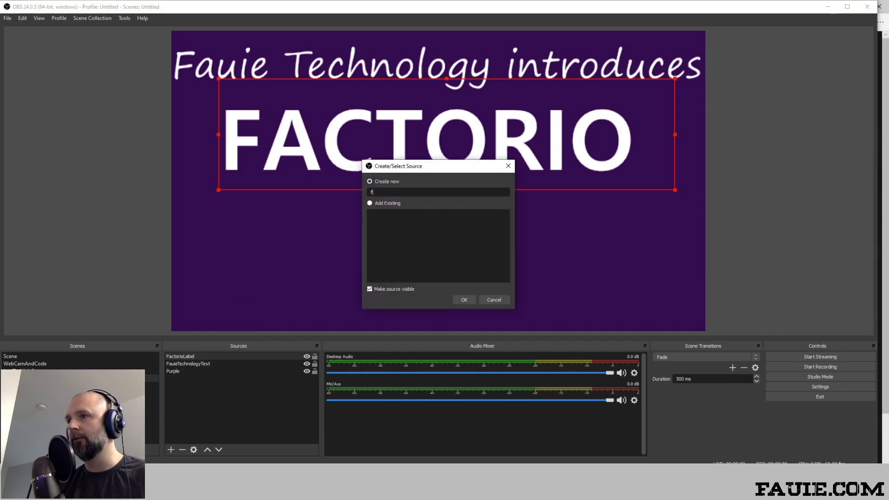
type("actoriologo")
key("Return")
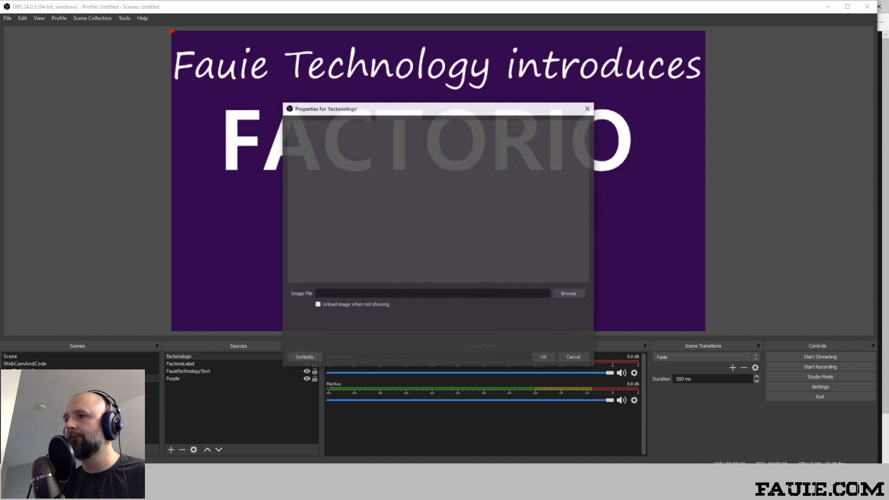
Load factorio-logo from the Pictures folder into the image source, then enlarge the logo and centre it below the FACTORIO label
left_click(569, 294)
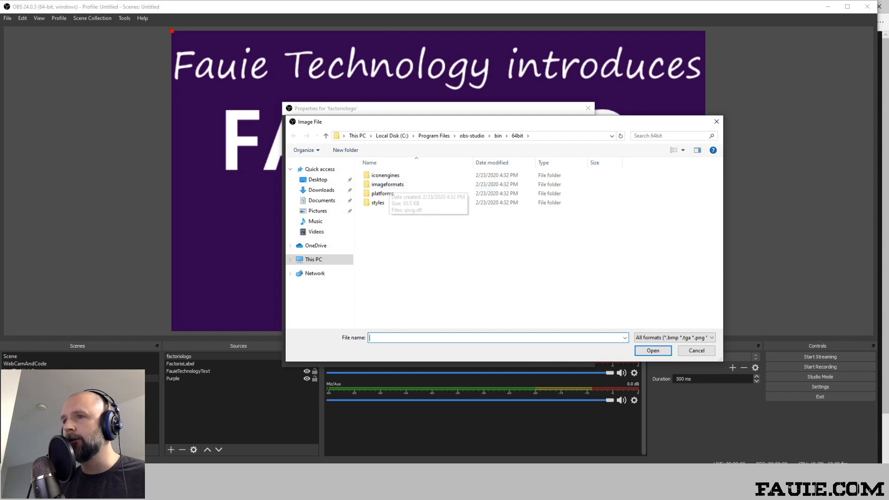
left_click(318, 211)
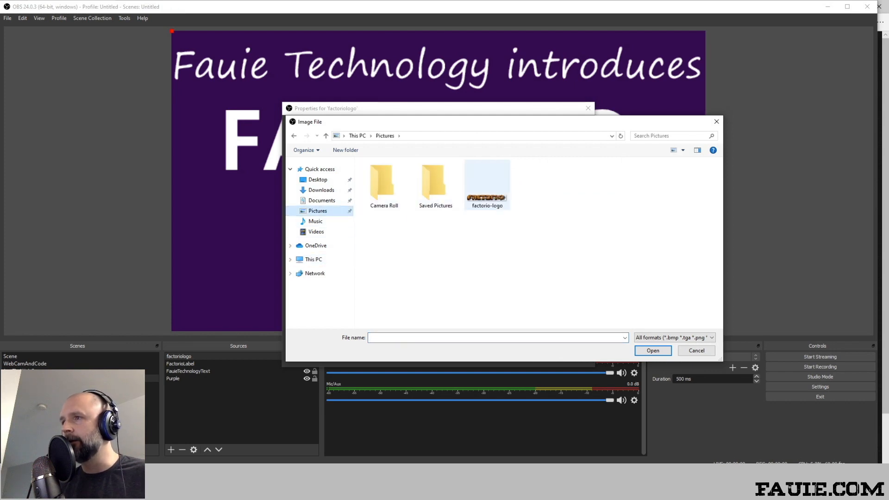
left_click(487, 185)
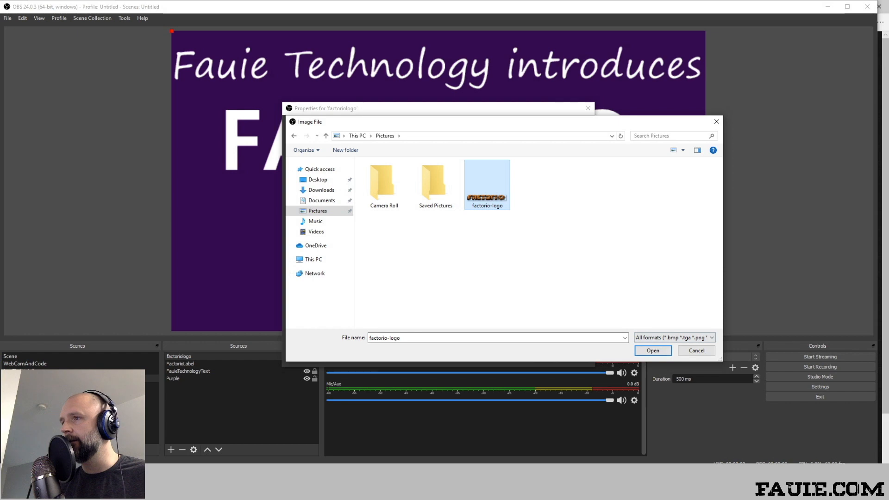
double_click(488, 185)
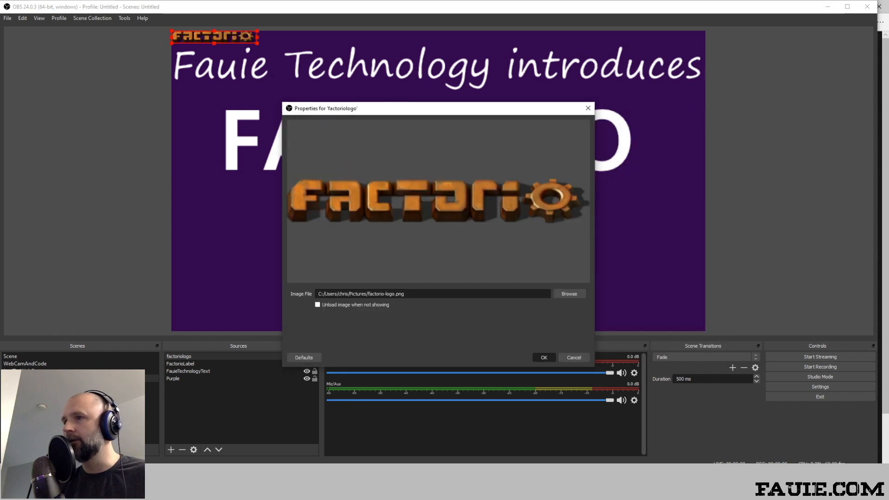
left_click_drag(258, 43, 435, 229)
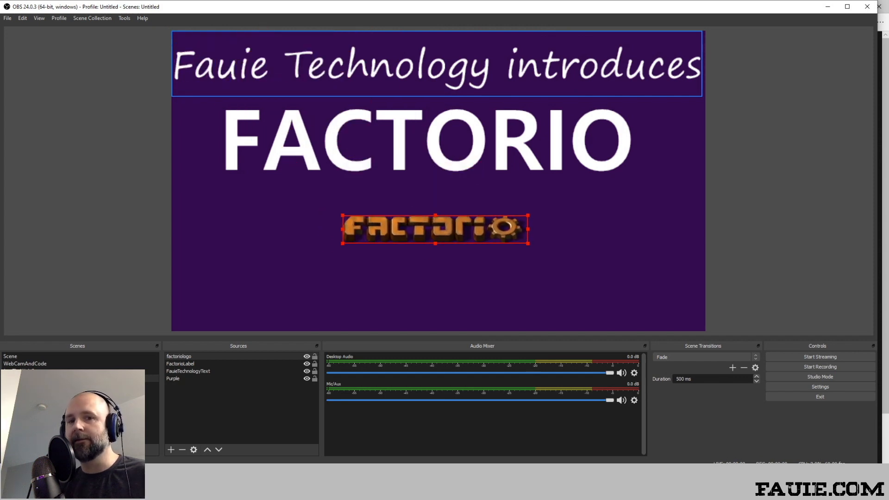
key("Escape")
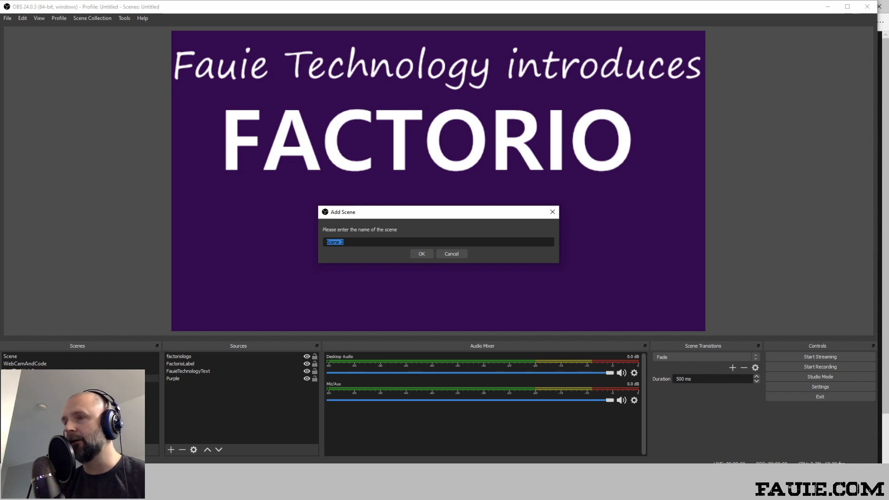
Create a new scene named FactorioGameScene1
type("FactorioGave")
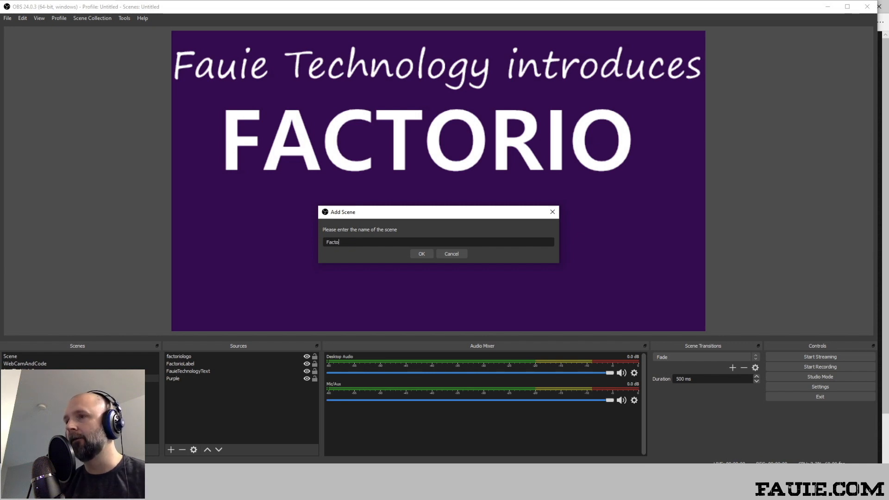
key("BackSpace")
key("BackSpace")
type("meSe")
type("cene1")
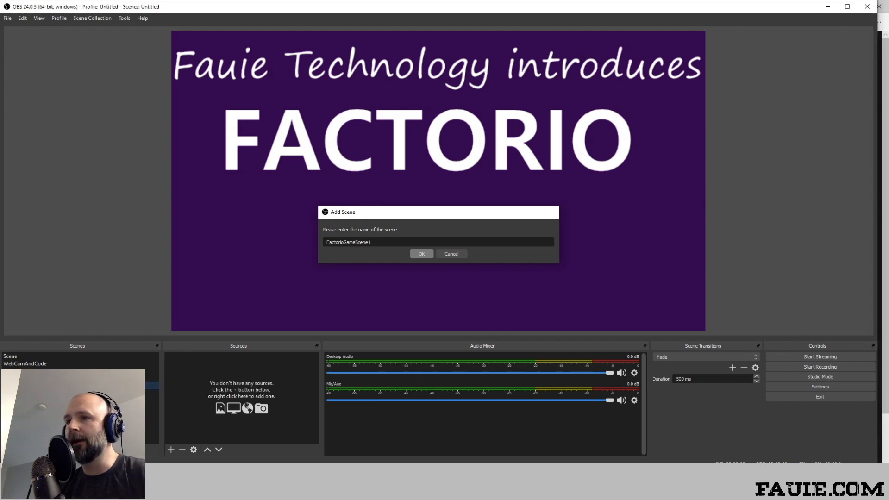
left_click(421, 253)
Add a Game Capture source named FactorioGameCapture1 to the new scene
left_click(171, 450)
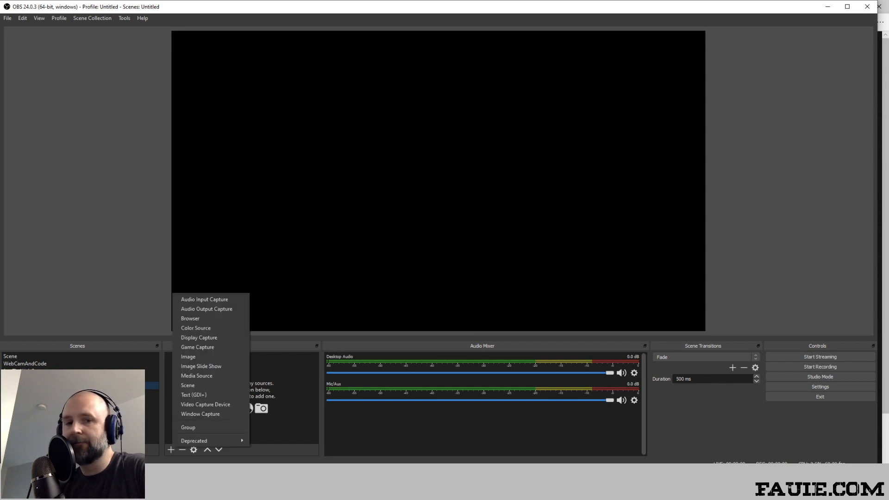
mouse_move(209, 441)
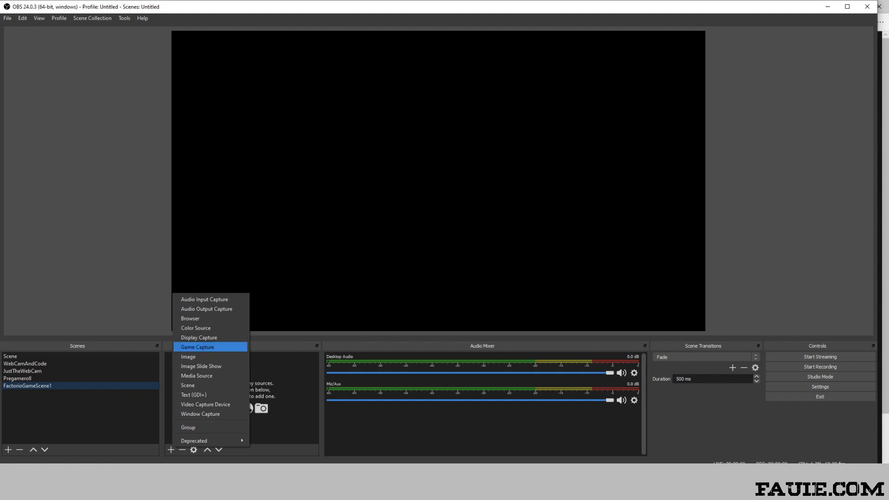
left_click(197, 347)
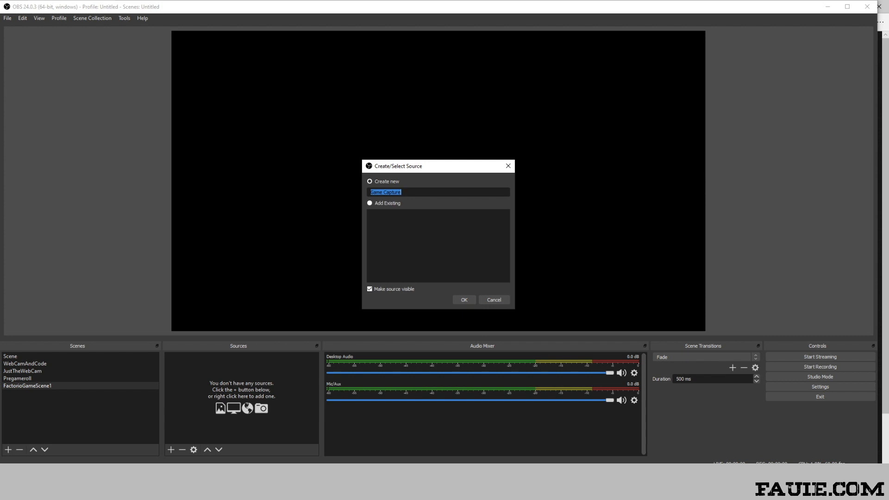
type("FactorioGameCapture1")
key("Return")
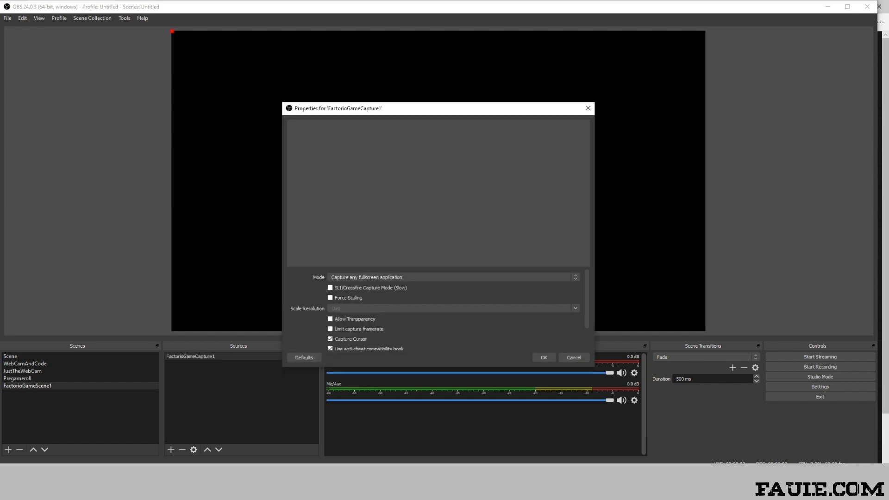
Set the game capture to the specific window [factorio.exe]: Factorio 0.17.79 and enlarge it to the full canvas width
left_click(453, 277)
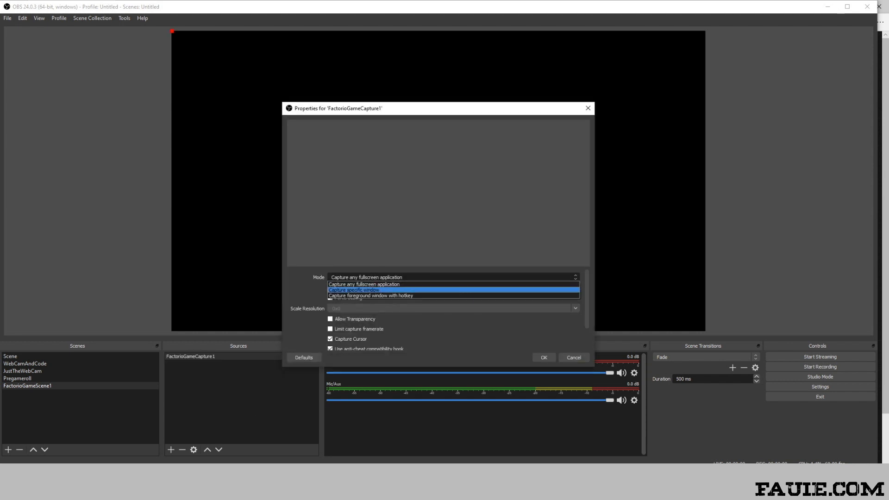
left_click(453, 290)
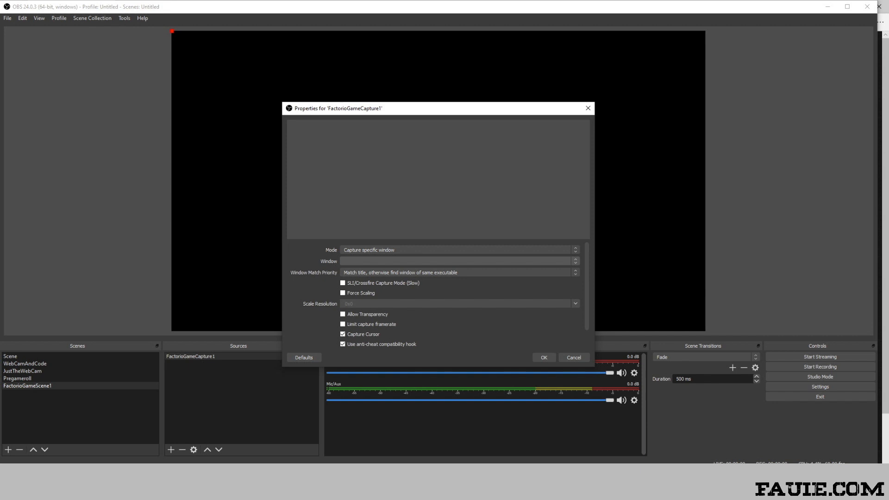
left_click(460, 260)
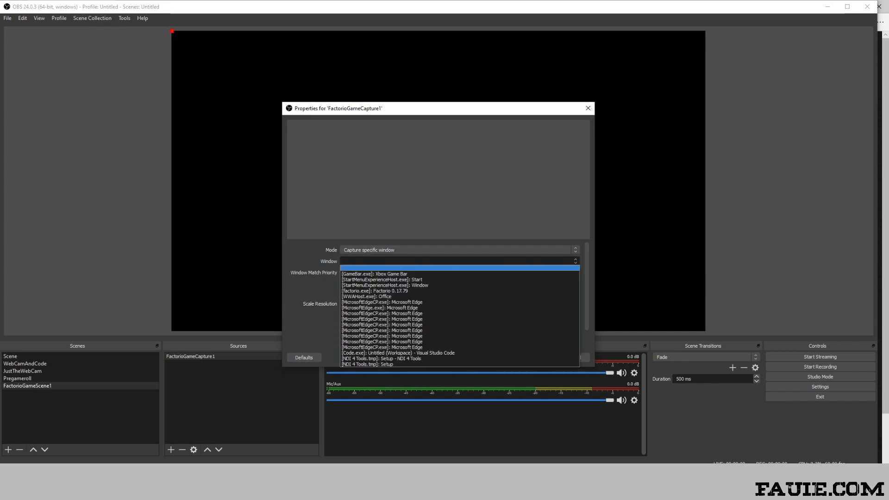
left_click(375, 291)
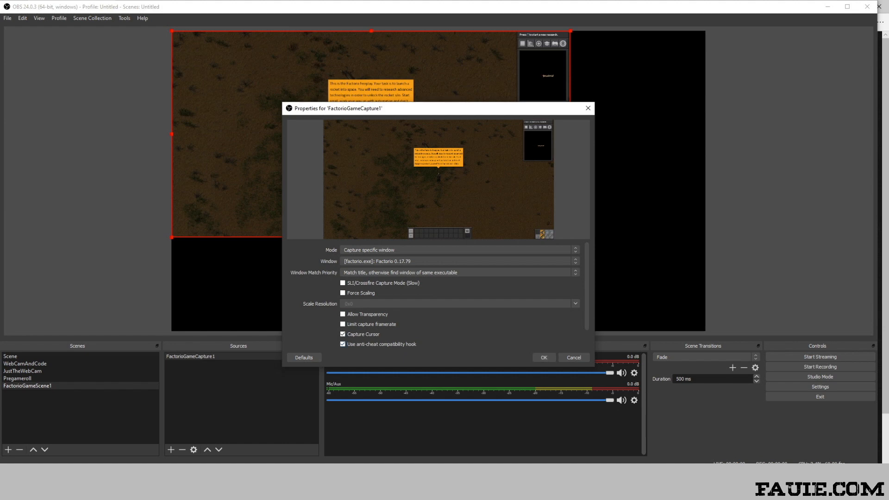
left_click(544, 357)
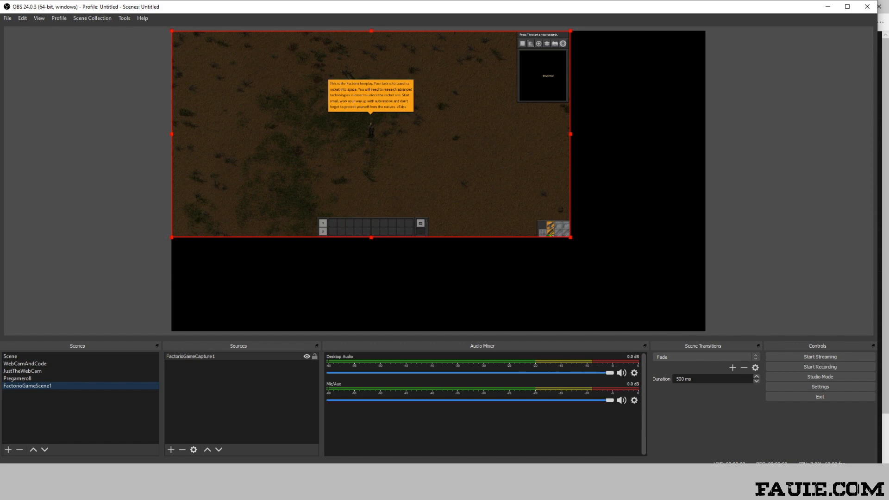
left_click_drag(570, 237, 706, 307)
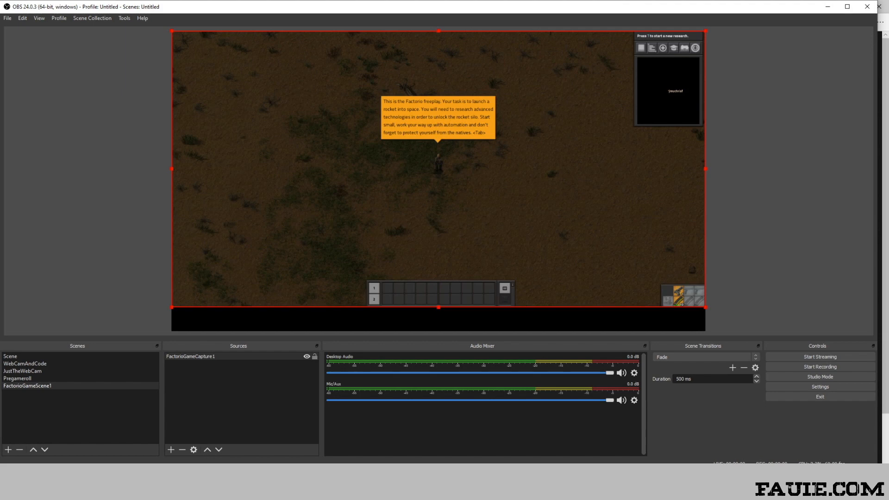
left_click(241, 403)
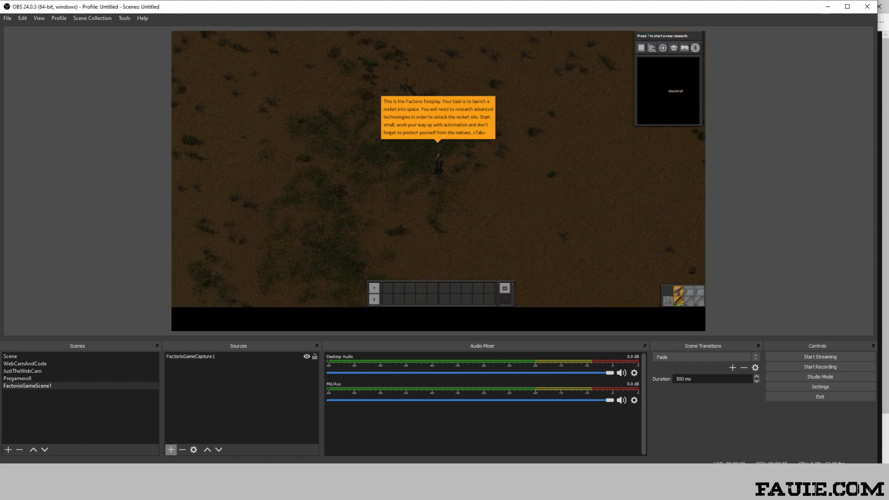
Add the existing WebcamLogitechc930e video capture device to the scene
left_click(171, 449)
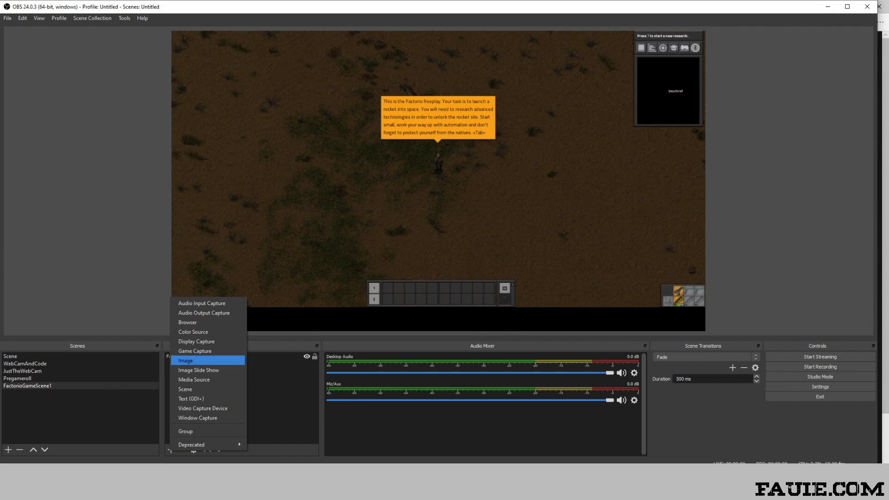
left_click(203, 408)
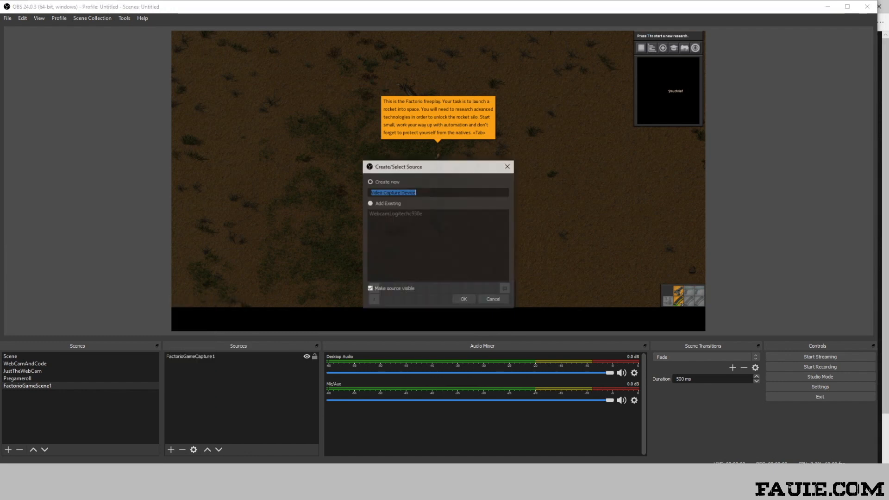
left_click(370, 203)
left_click(395, 213)
left_click(464, 300)
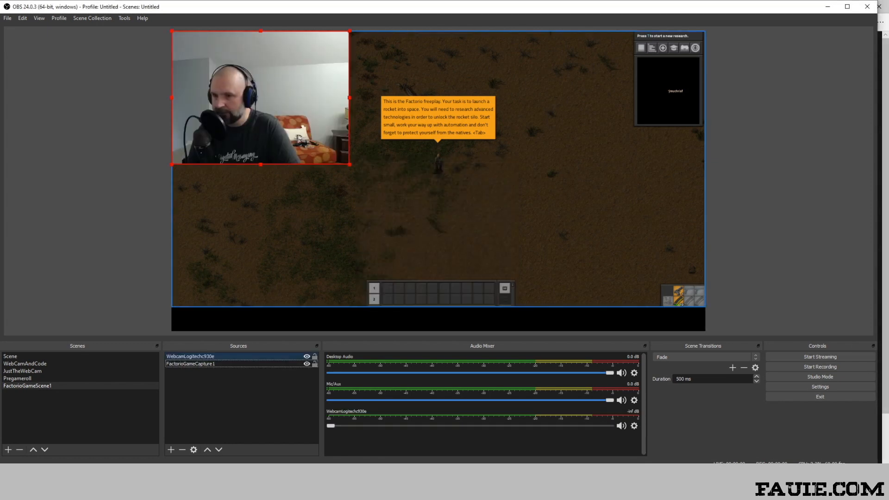
Shrink the webcam image, crop its sides around the person and place it in the lower-left corner of the canvas
left_click_drag(350, 164, 252, 91)
left_click_drag(212, 61, 193, 170)
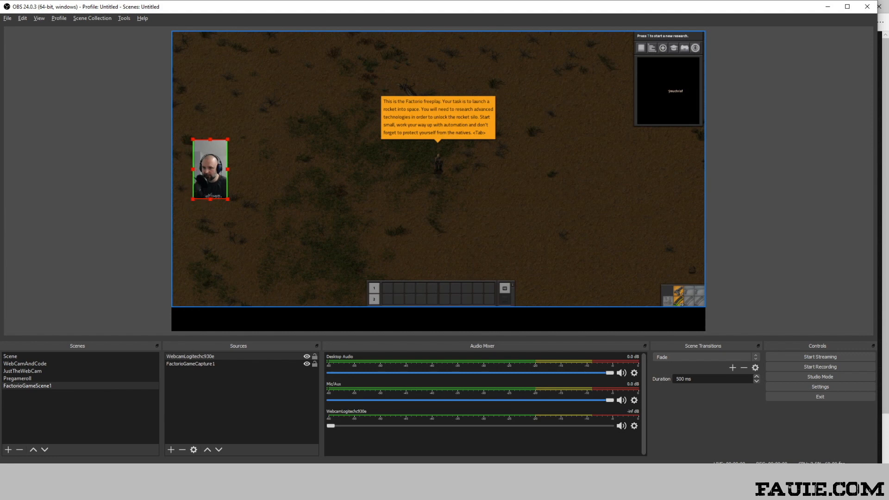
left_click_drag(210, 139, 189, 307)
key("Escape")
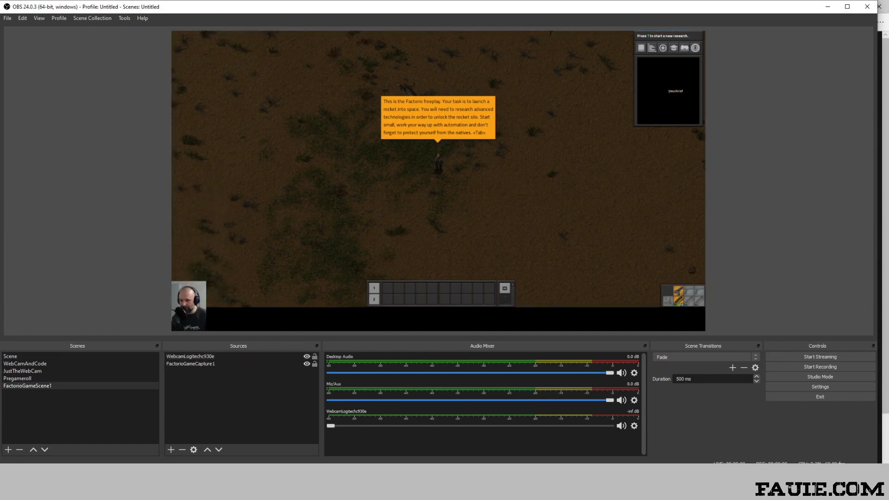
Add the existing Purple color source to the scene
left_click(235, 363)
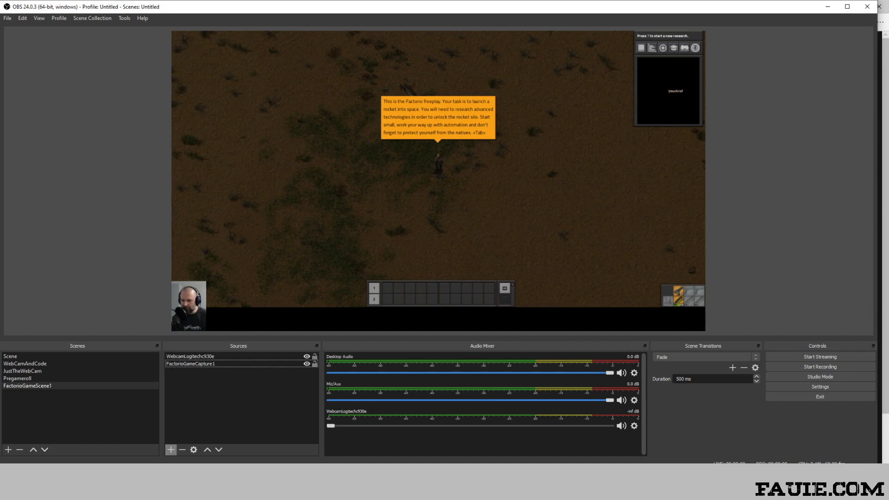
left_click(171, 450)
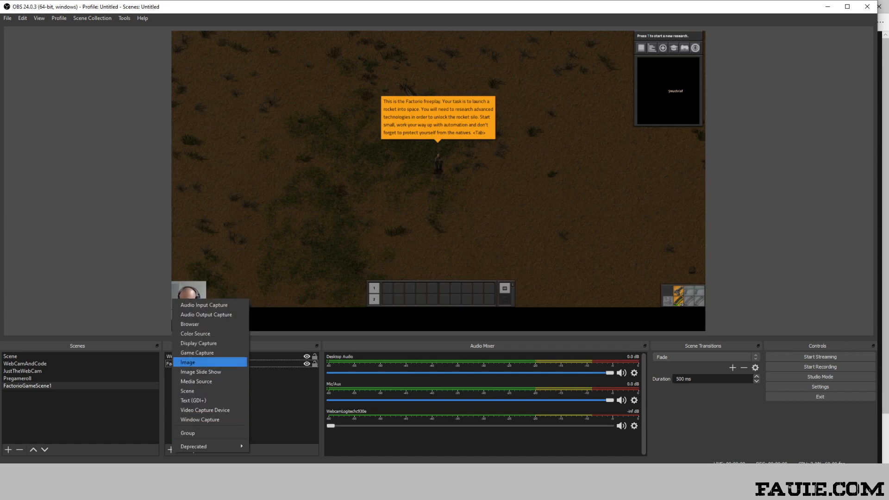
left_click(195, 333)
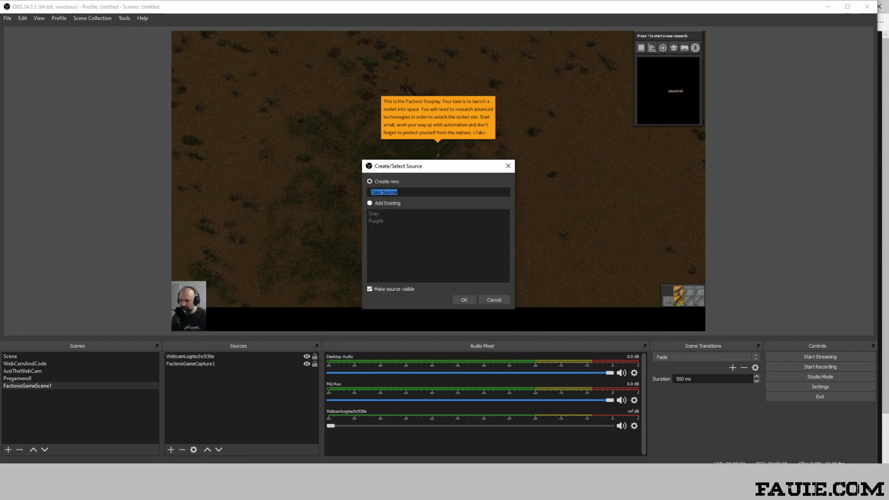
left_click(369, 203)
left_click(376, 221)
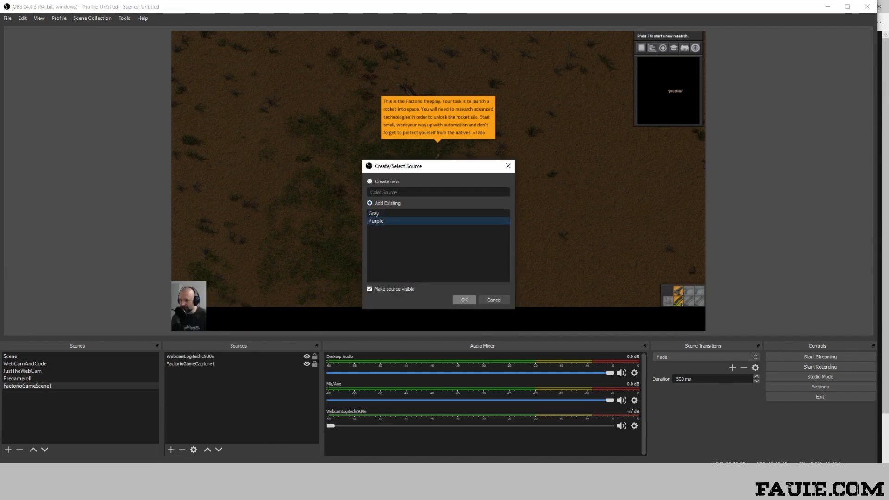
left_click(464, 300)
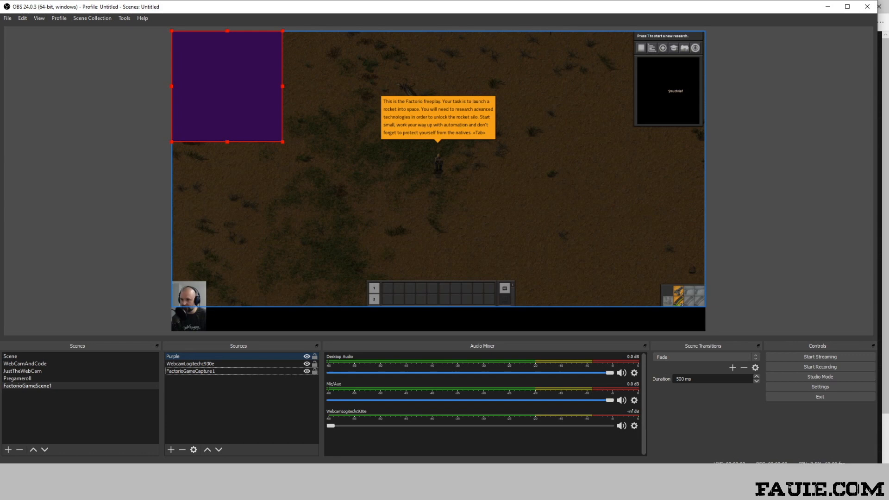
Reshape the Purple color source into a thin full-width strip along the bottom edge of the canvas
left_click_drag(227, 141, 227, 59)
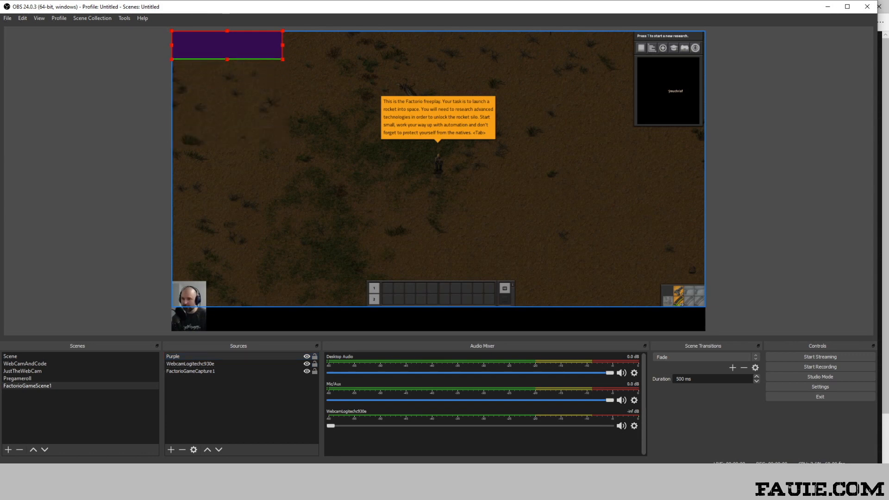
left_click_drag(283, 59, 705, 168)
left_click_drag(439, 100, 439, 262)
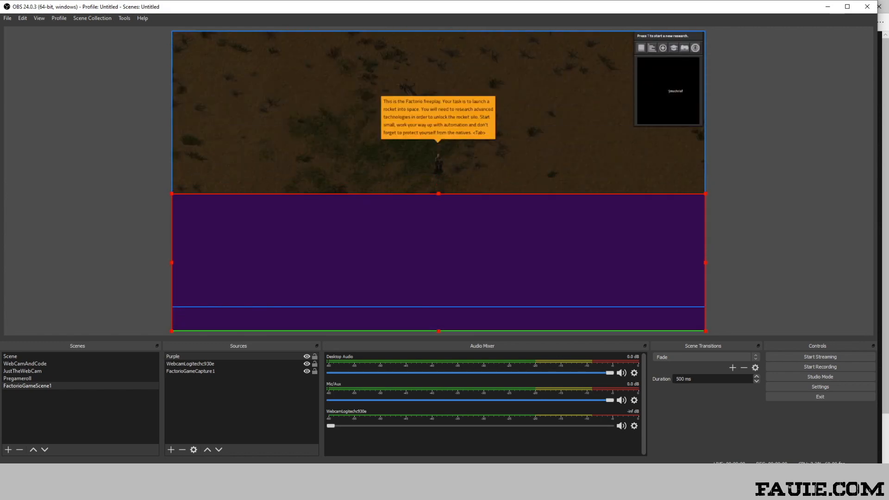
left_click_drag(438, 194, 439, 301)
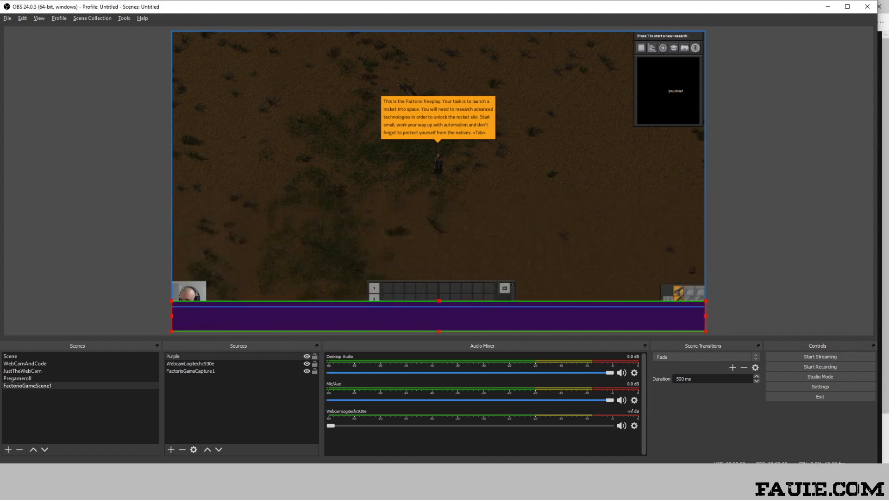
Move the Purple source beneath the webcam and the game capture in the source order
left_click(236, 356)
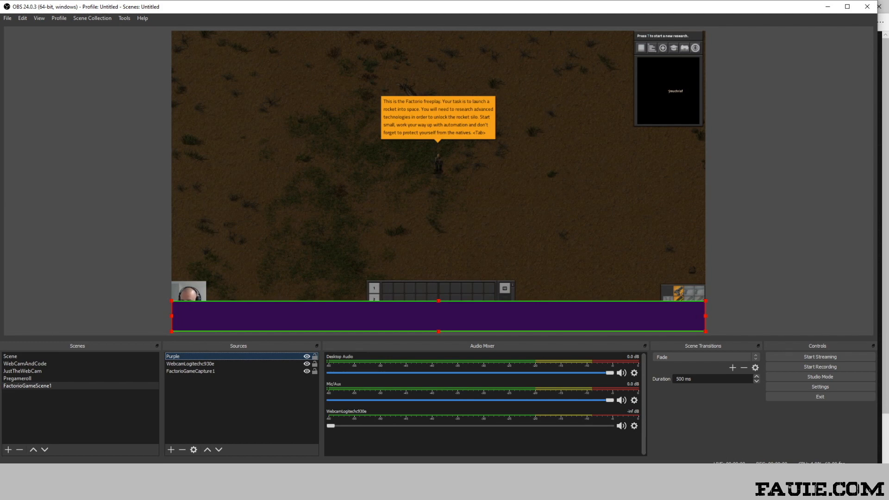
double_click(219, 449)
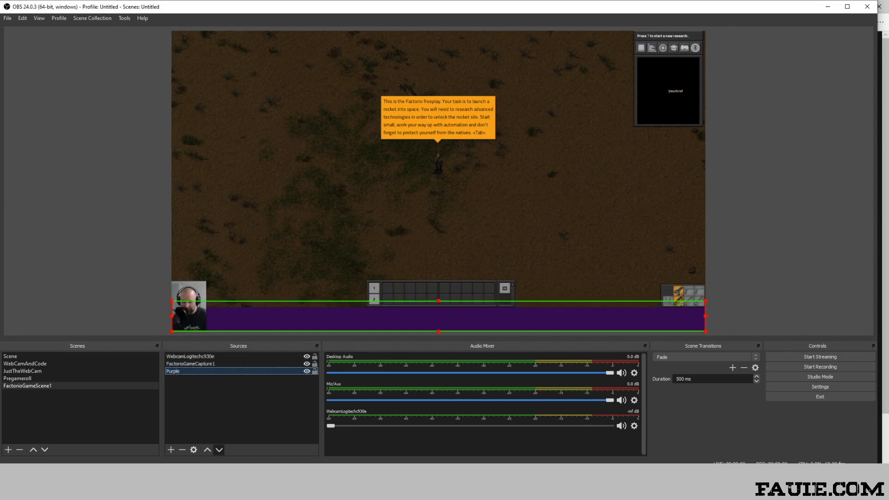
left_click(219, 408)
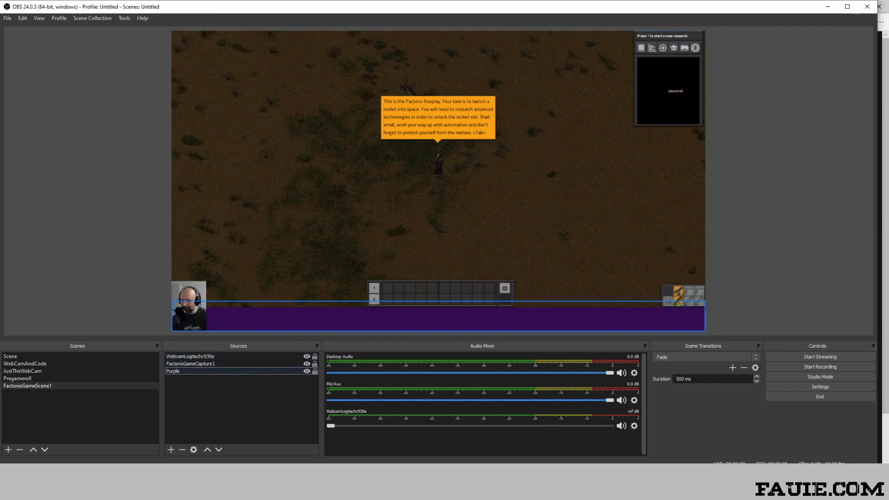
Add a new Text (GDI+) source named monetize1 with the text "Send cash to me at paypal"
left_click(171, 450)
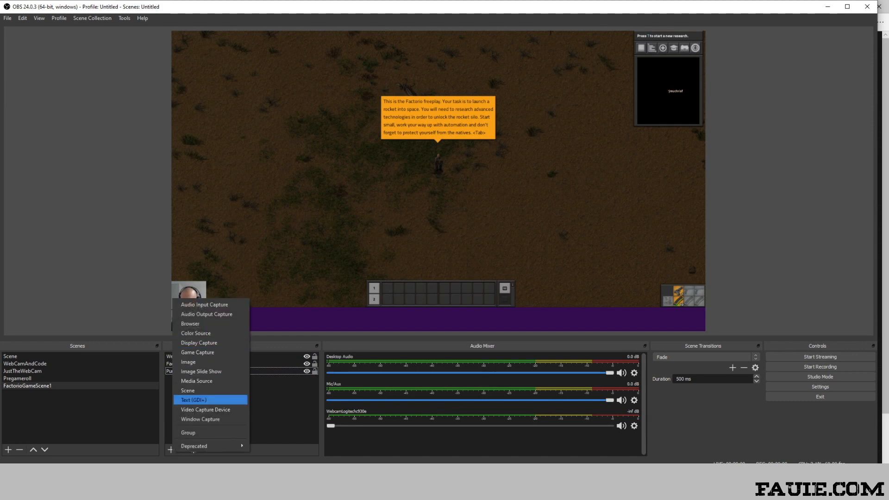
left_click(194, 400)
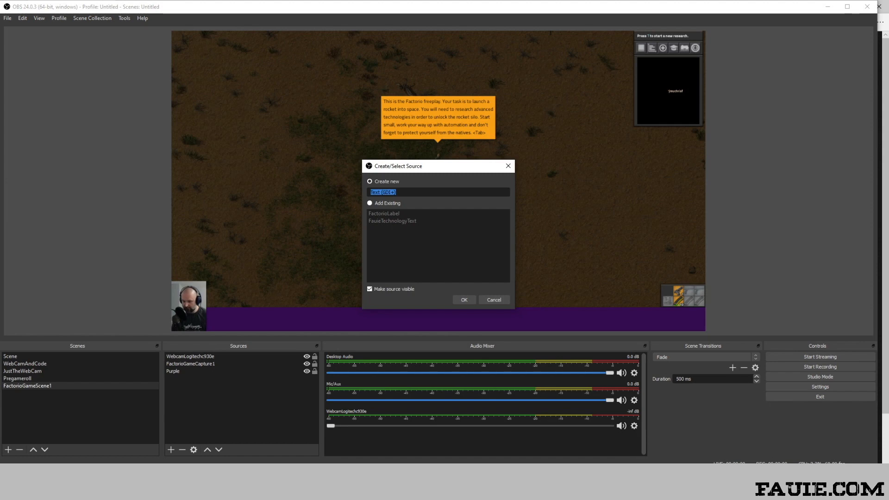
type("monetize1")
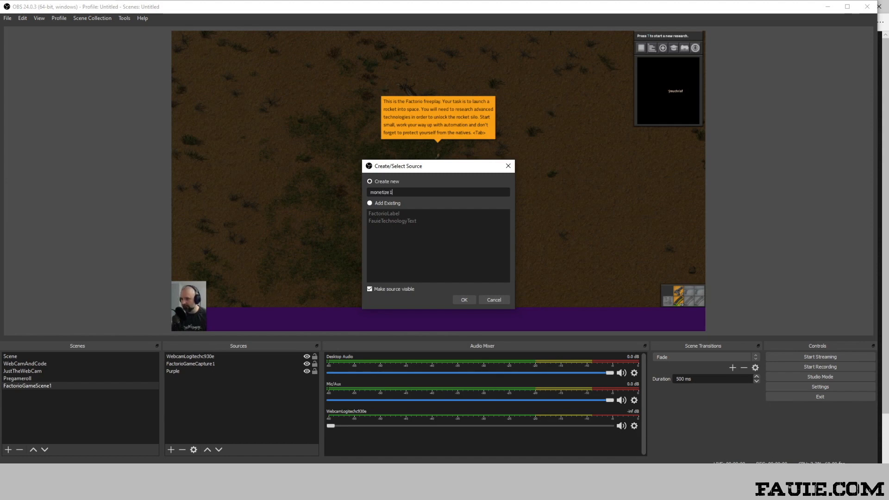
key("Return")
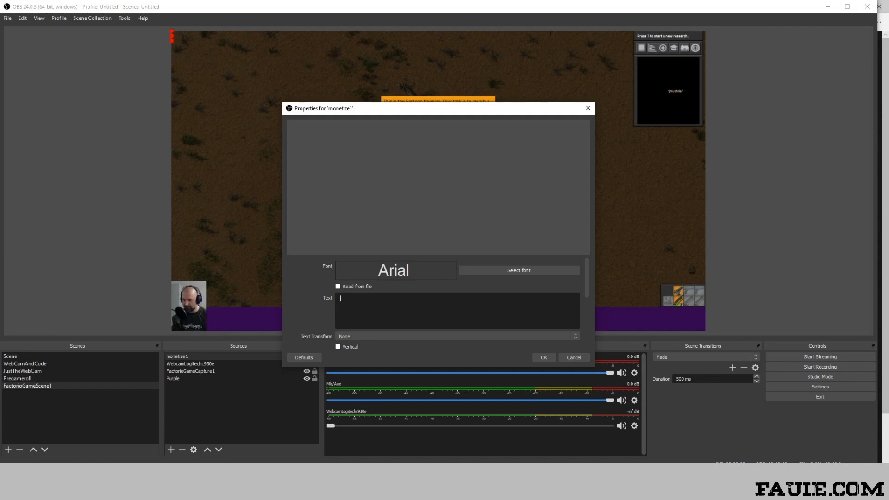
type("Send cash to me at paypay")
key("BackSpace")
type("l")
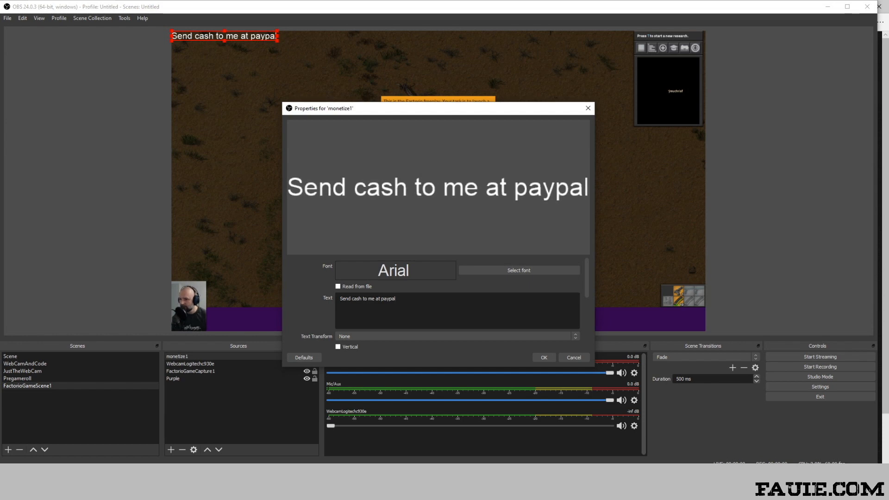
Set the font of the monetize1 text to Malgun Gothic Regular
left_click(519, 270)
scroll(384, 224, "down", 7)
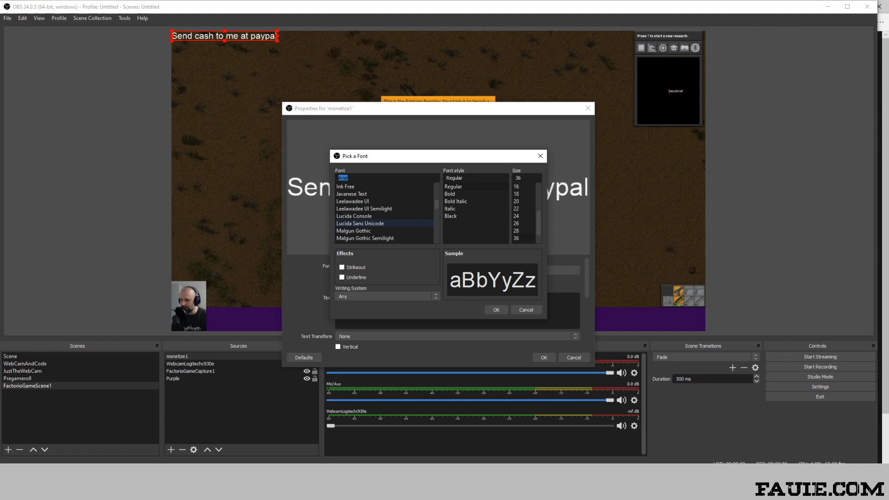
left_click(362, 231)
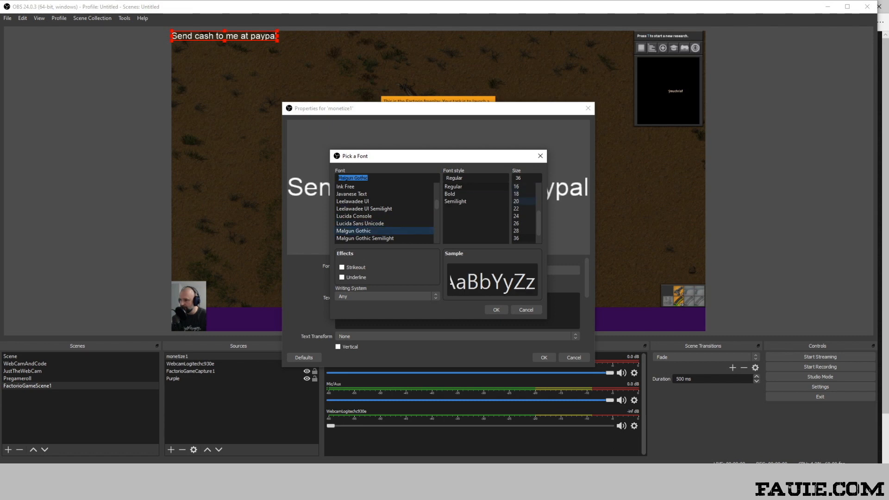
scroll(523, 212, "down", 2)
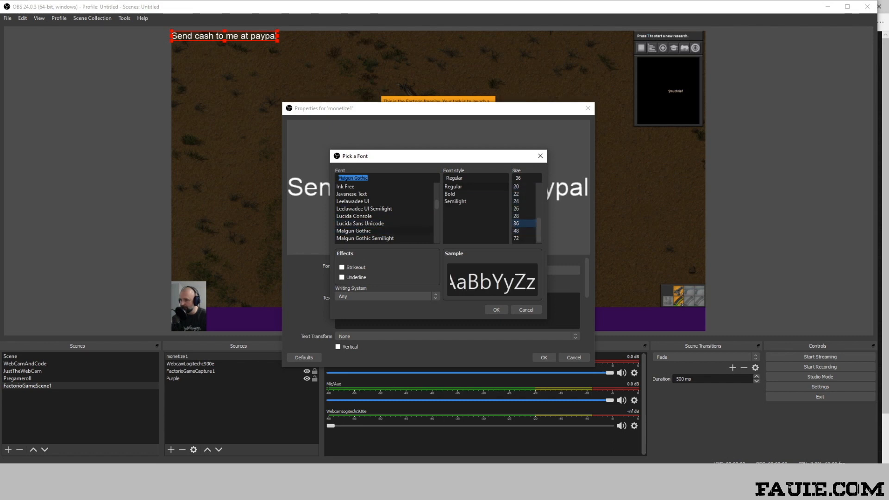
left_click(497, 310)
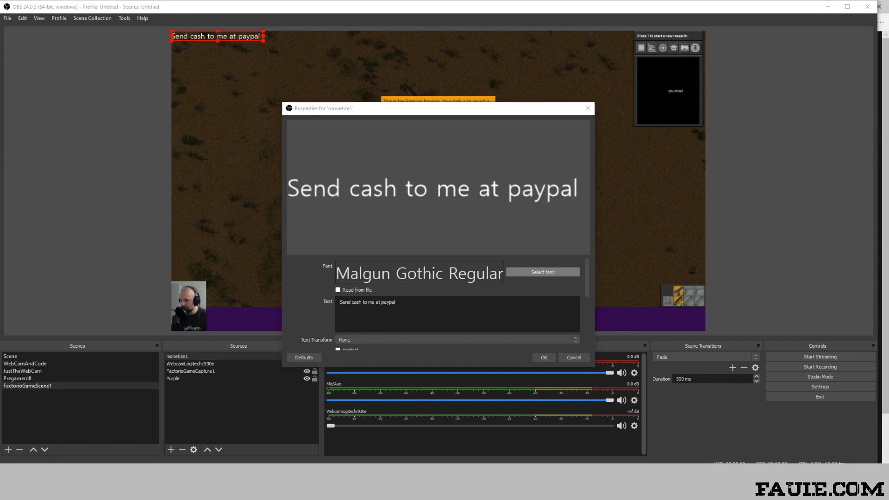
left_click(543, 271)
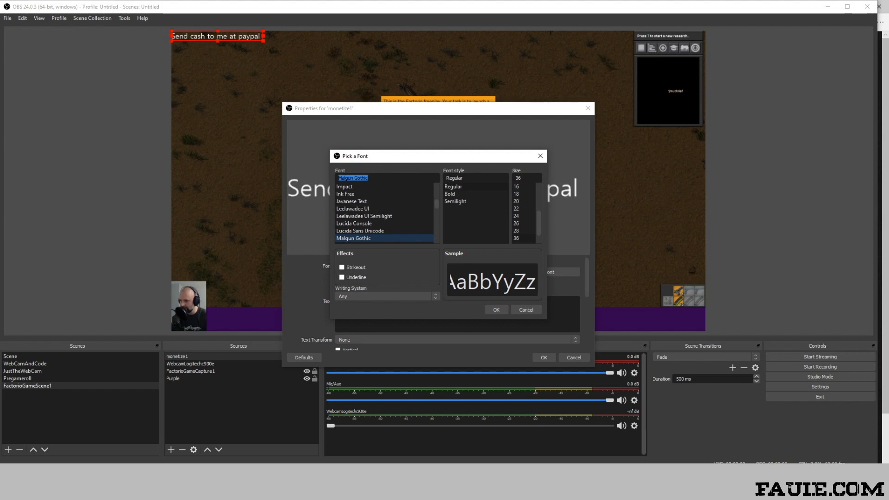
left_click(496, 310)
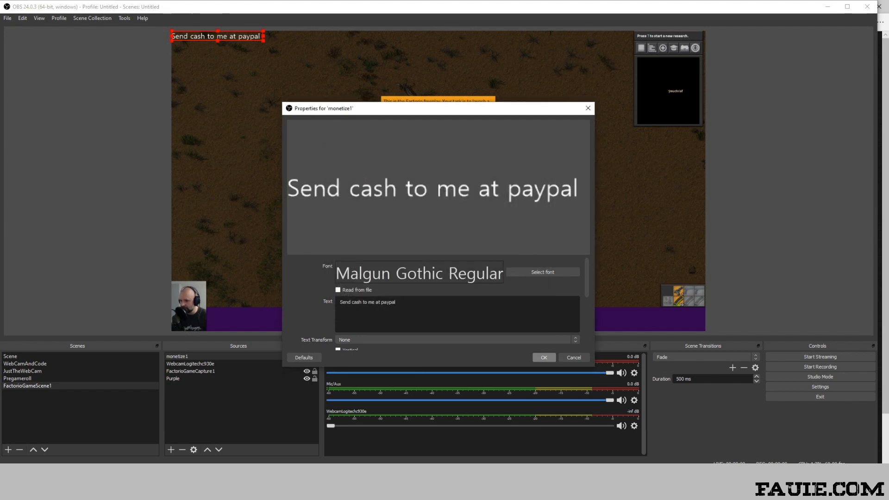
Set the text color of monetize1 to yellow #fff040 and accept the source properties
scroll(435, 306, "down", 3)
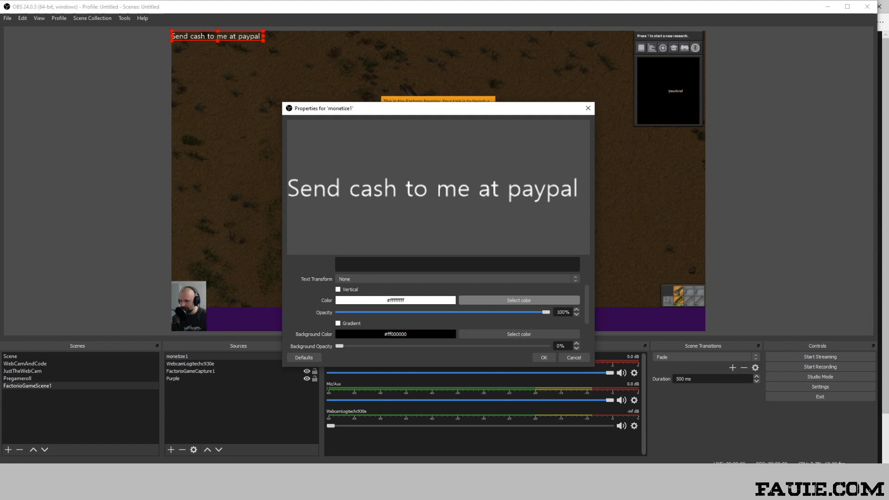
left_click(520, 301)
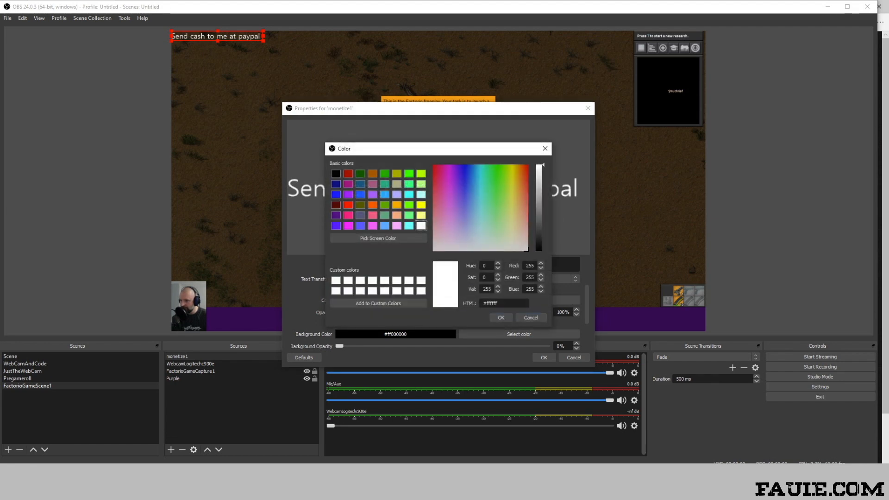
mouse_move(514, 192)
left_mouse_down()
mouse_move(516, 222)
mouse_move(513, 188)
left_mouse_up()
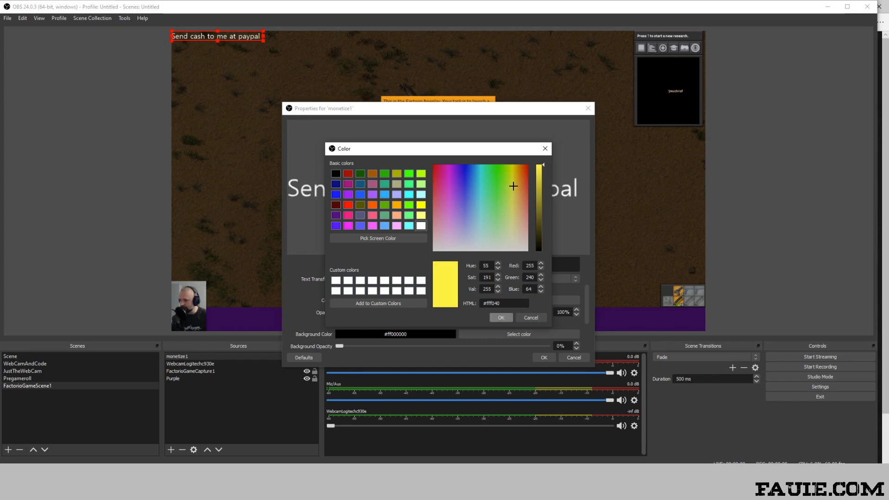
left_click(502, 318)
left_click(545, 358)
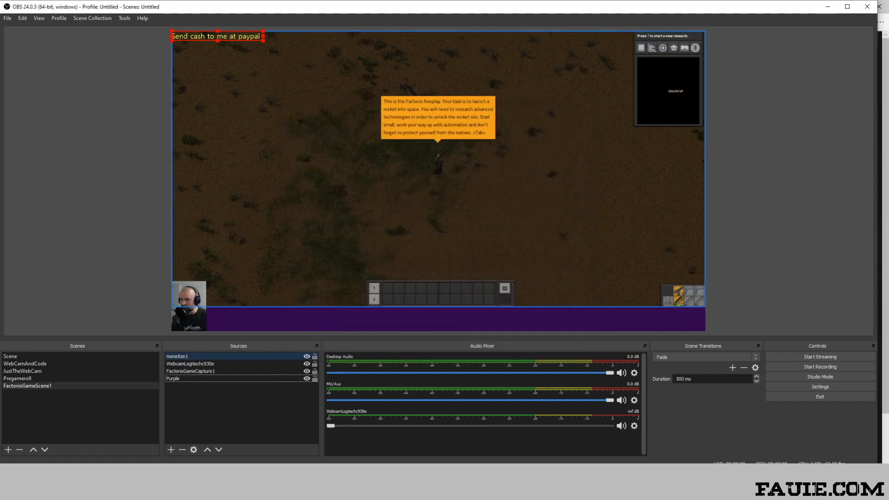
Enlarge the monetize1 text and place it at the right end of the purple strip, then deselect it
left_click_drag(218, 36, 694, 320)
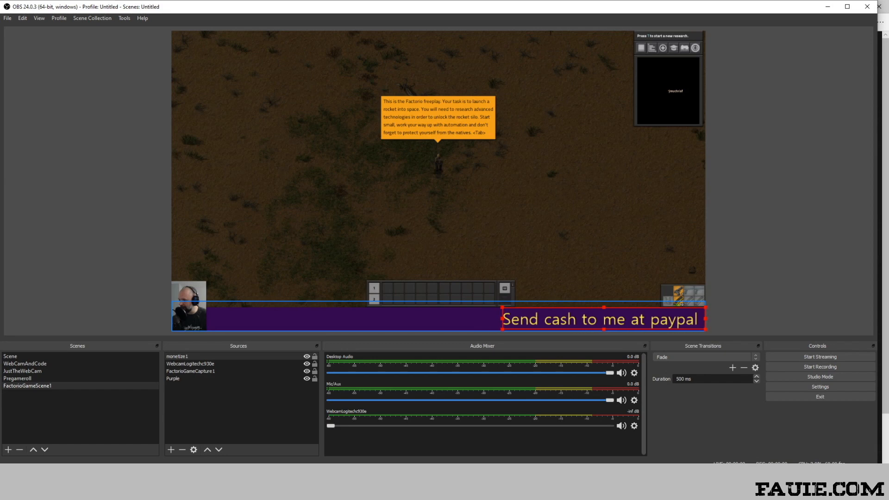
left_click(314, 352)
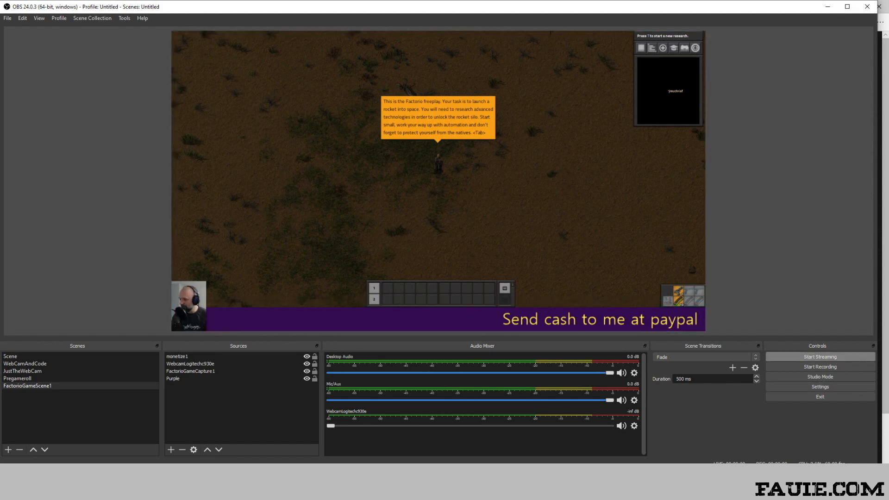
Start recording FactorioGameScene1 and arrange a smaller OBS window beside the Factorio game window
left_click(820, 367)
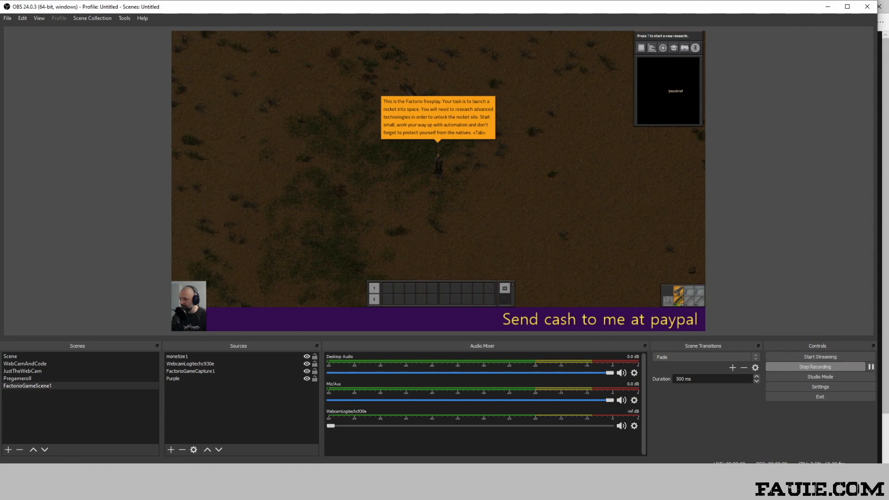
left_click(848, 7)
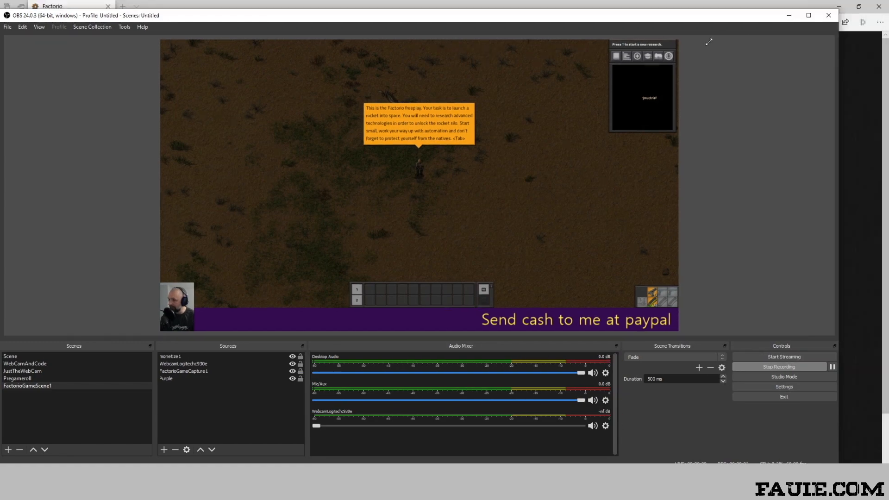
left_click_drag(519, 71, 293, 199)
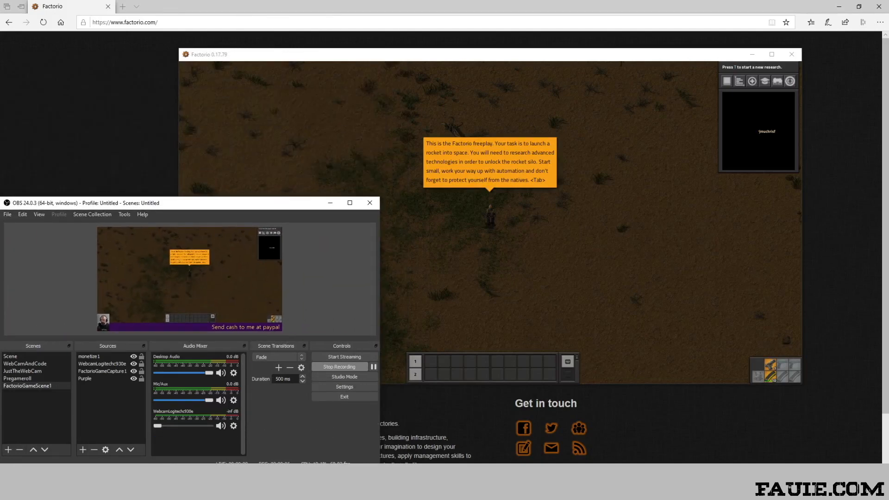
left_click_drag(233, 54, 333, 57)
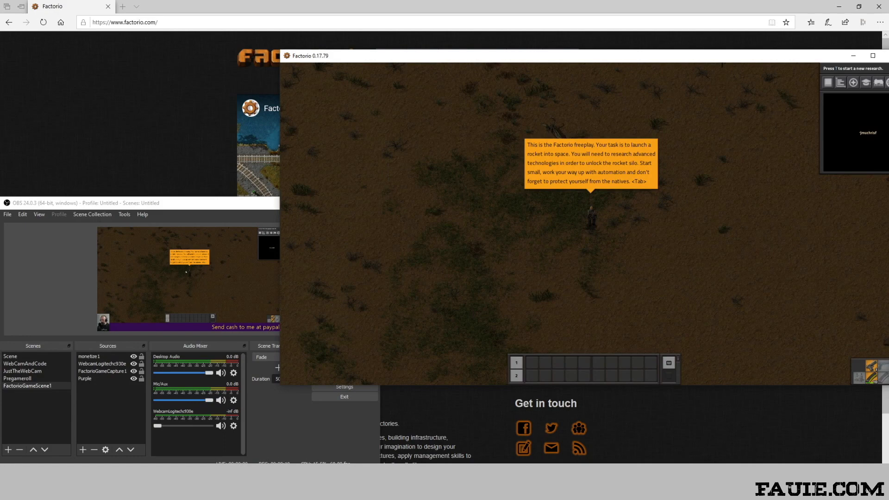
Dismiss the freeplay introduction in Factorio and walk the character around the desert while recording
key("Tab")
key("w+a")
key("w+a")
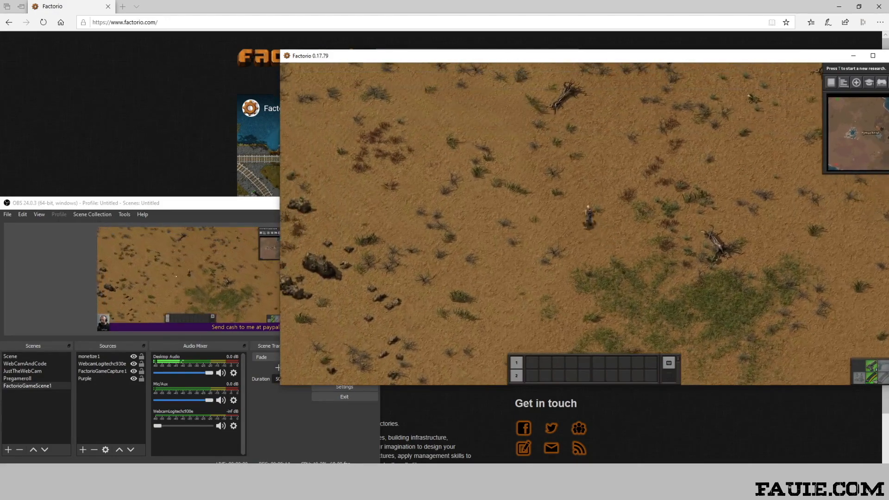
key("s")
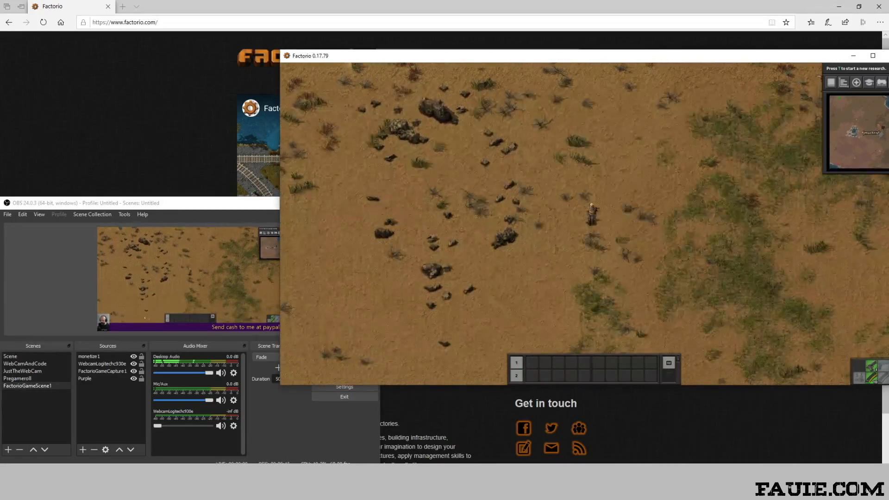
key("s")
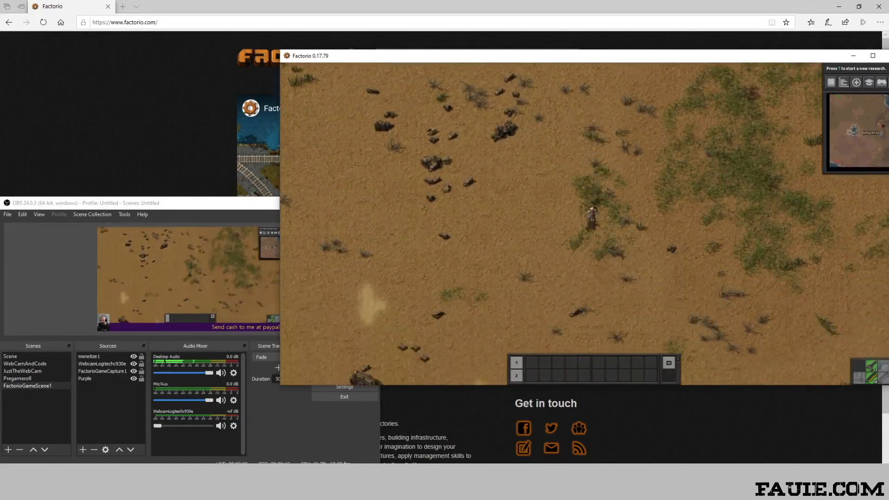
key("s")
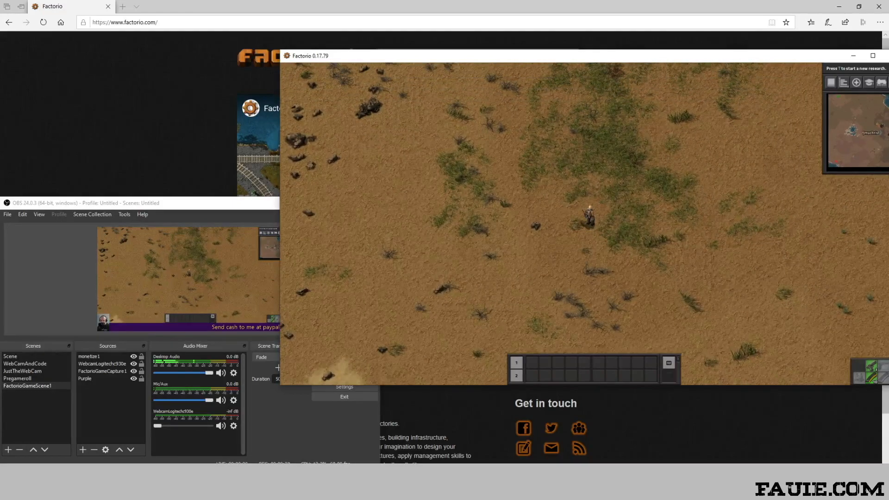
key("alt+Tab")
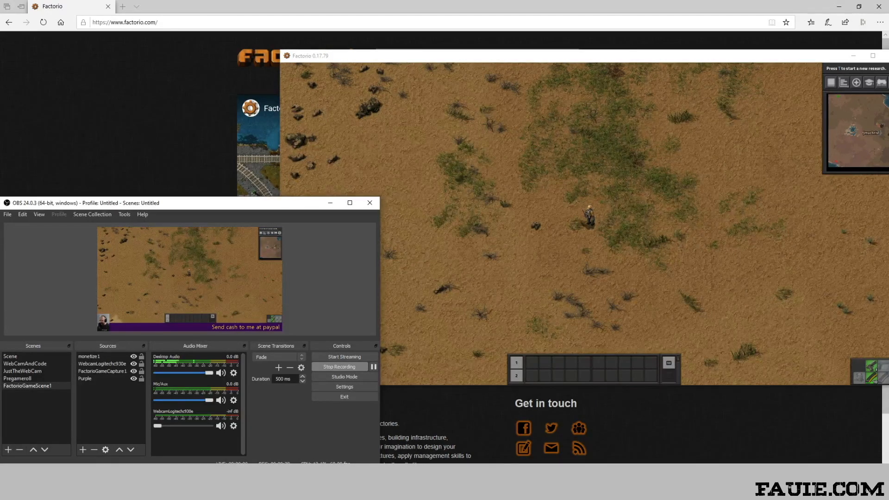
left_click(233, 373)
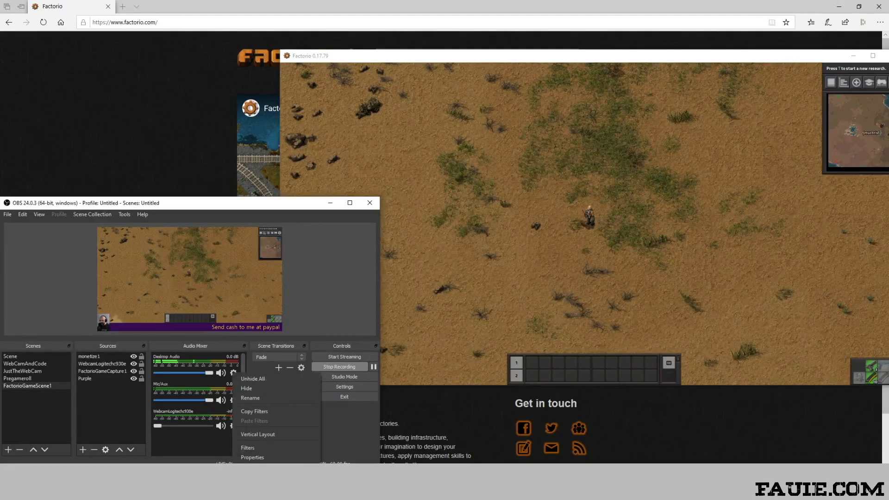
key("alt+Tab")
Walk the Factorio character up to the big sandy rock and mine it
key("w+a")
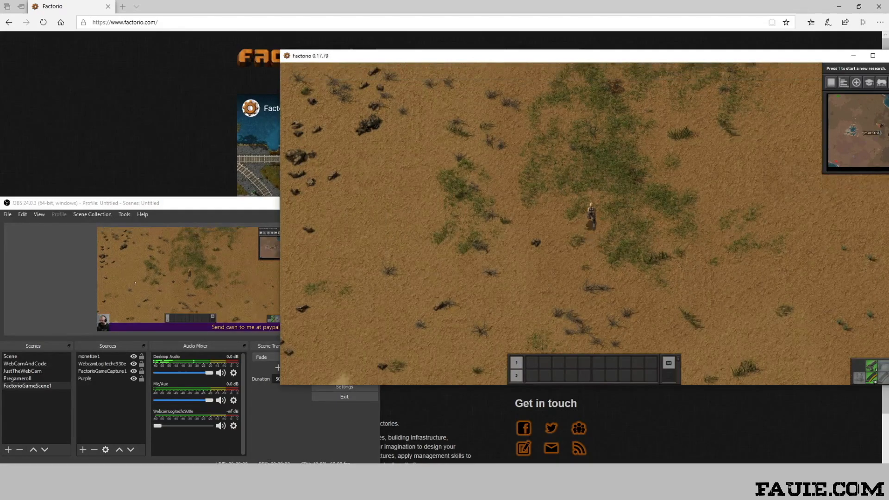
key("w+a")
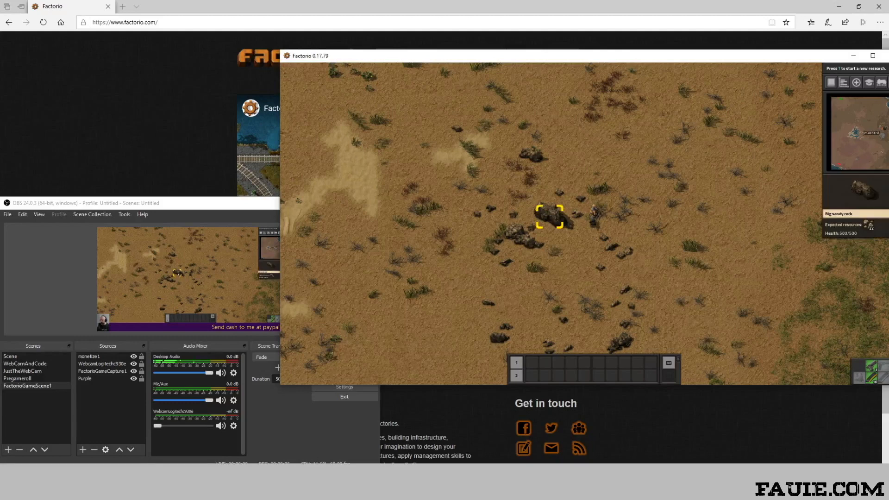
right_click(550, 216)
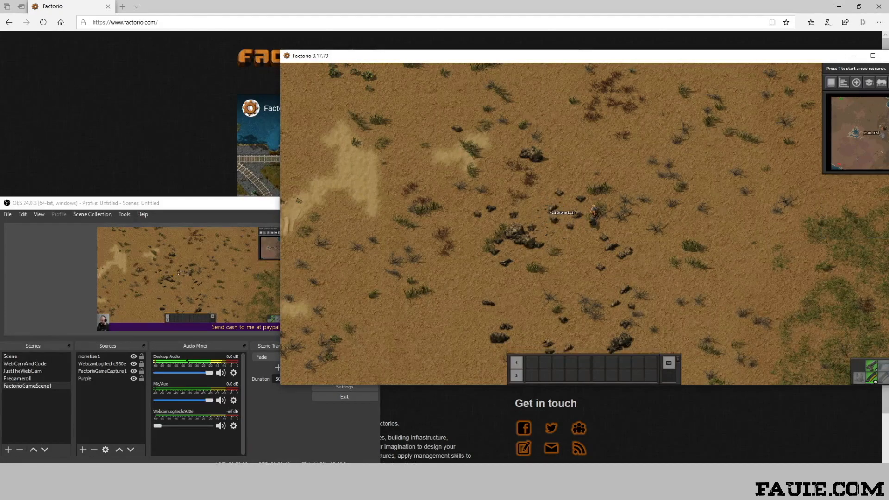
Zoom the game view in and out, walk the character across the desert and gather wood
key("s+d")
key("d")
scroll(556, 224, "up", 4)
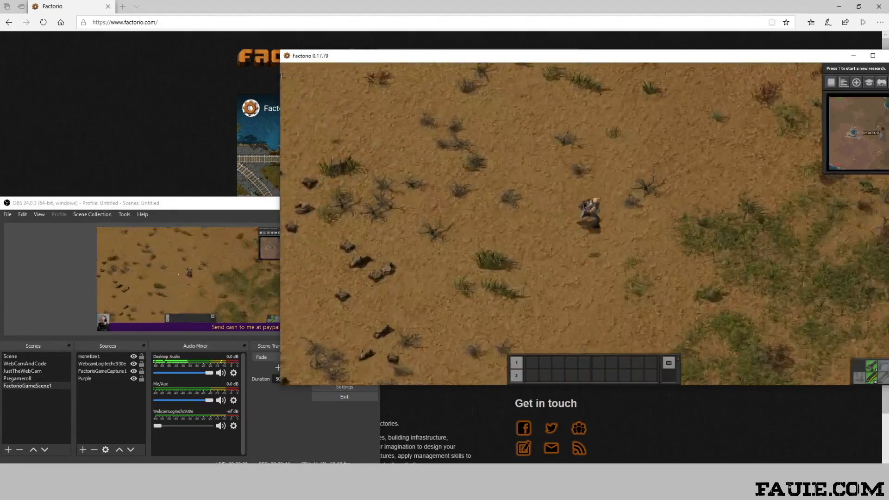
scroll(556, 224, "down", 9)
scroll(556, 224, "down", 5)
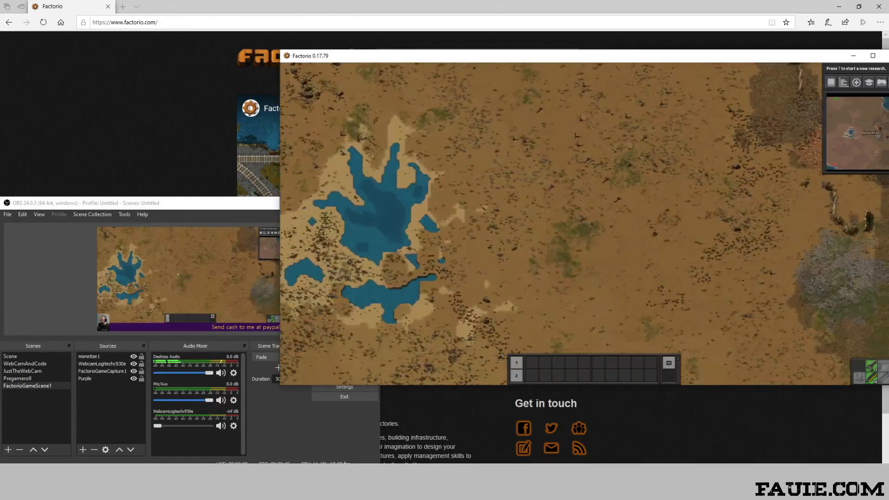
key("s+d")
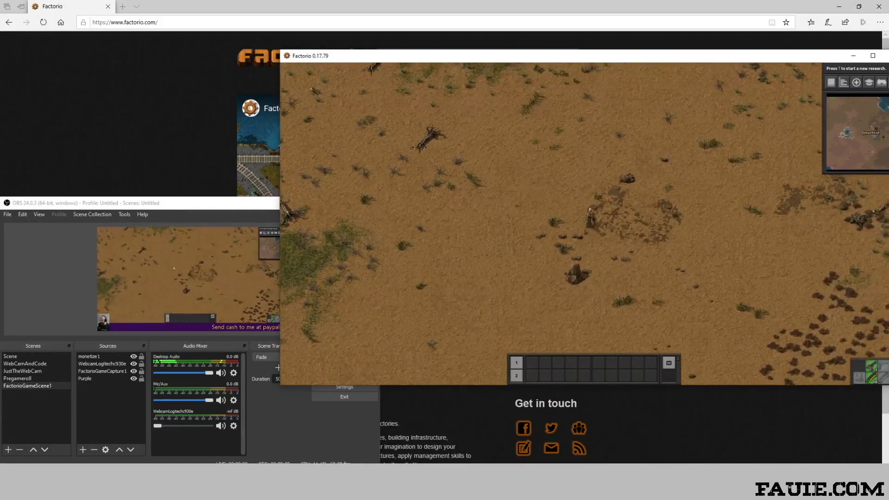
key("w+a")
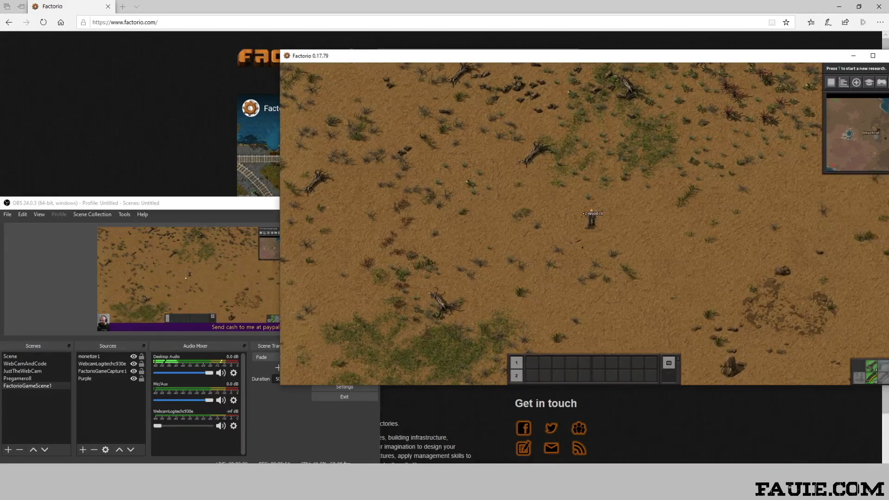
Walk the character southeast across the desert toward the iron ore patch
key("d")
key("s")
key("d")
key("s")
key("d")
key("s")
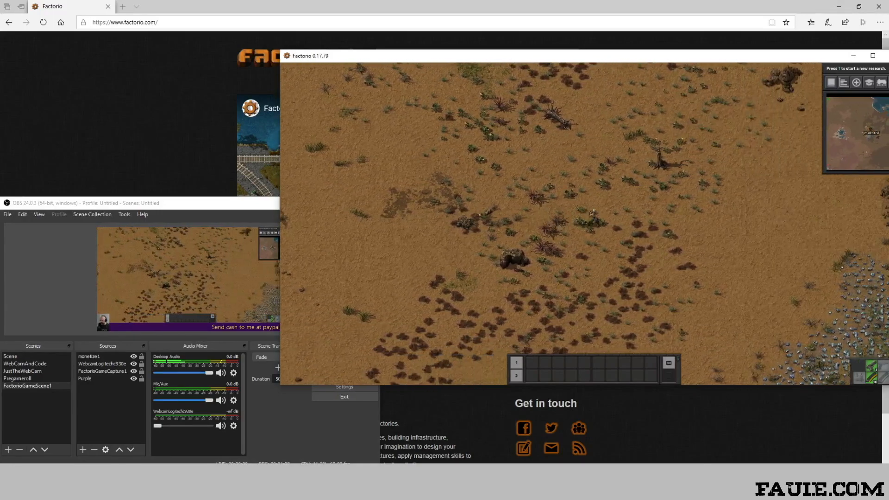
key("d")
Switch back to OBS, enlarge its window and stop the recording
key("alt+Tab")
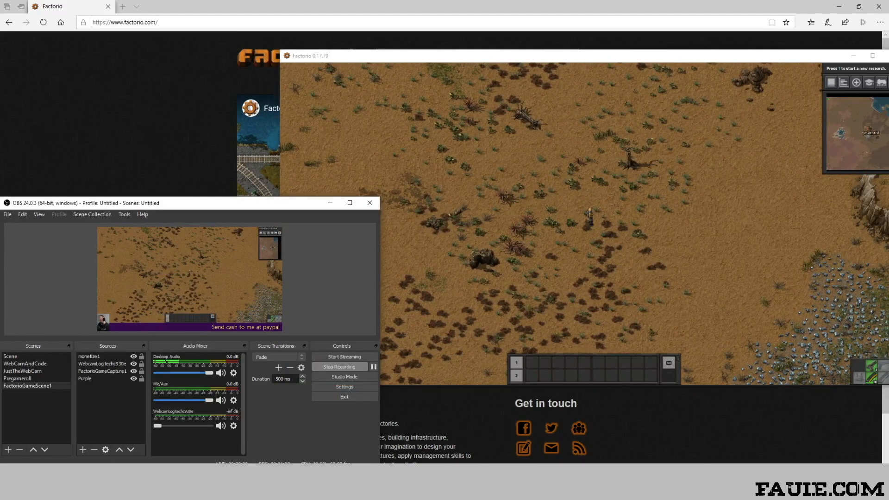
left_click_drag(380, 198, 633, 66)
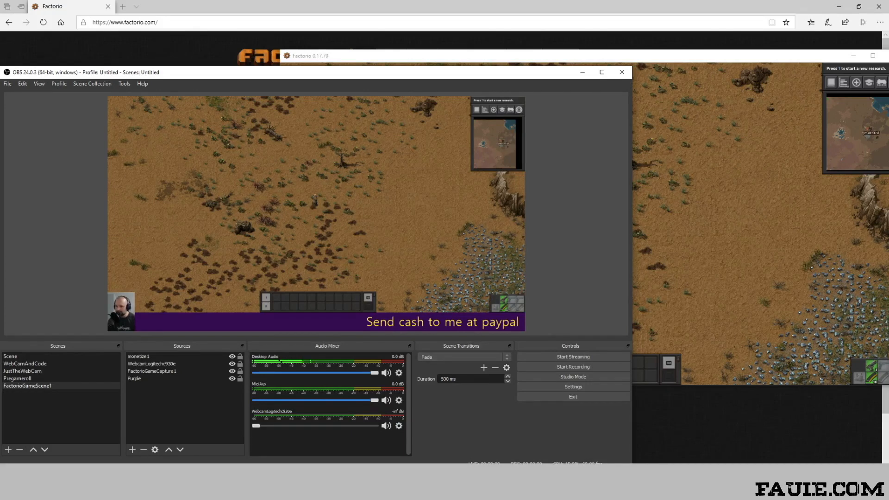
Start a new recording on the Pregameroll scene and switch it to FactorioGameScene1
left_click(17, 379)
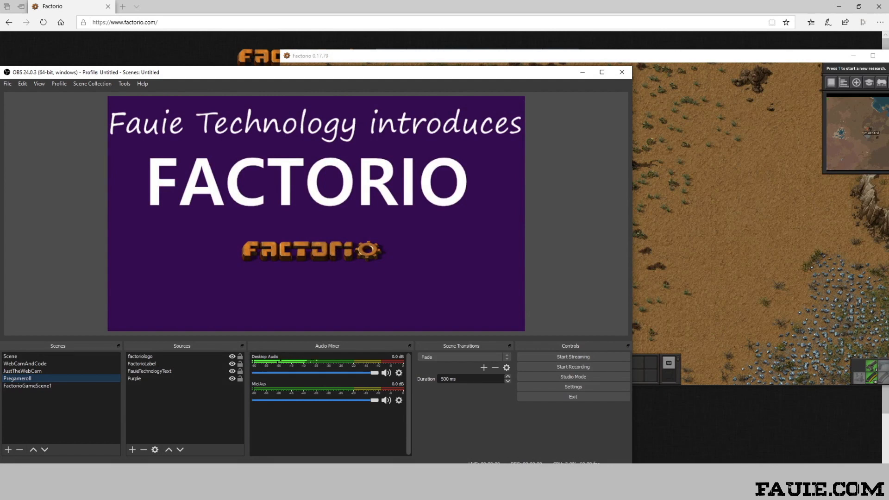
left_click(573, 367)
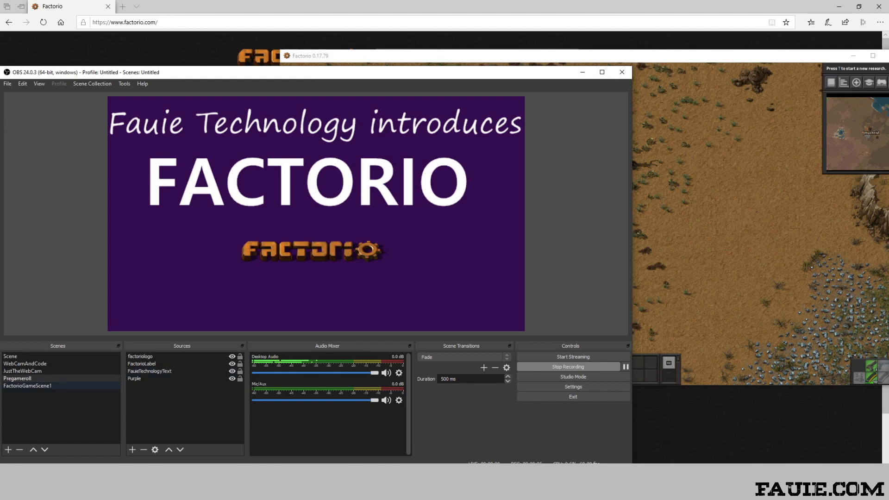
left_click(28, 385)
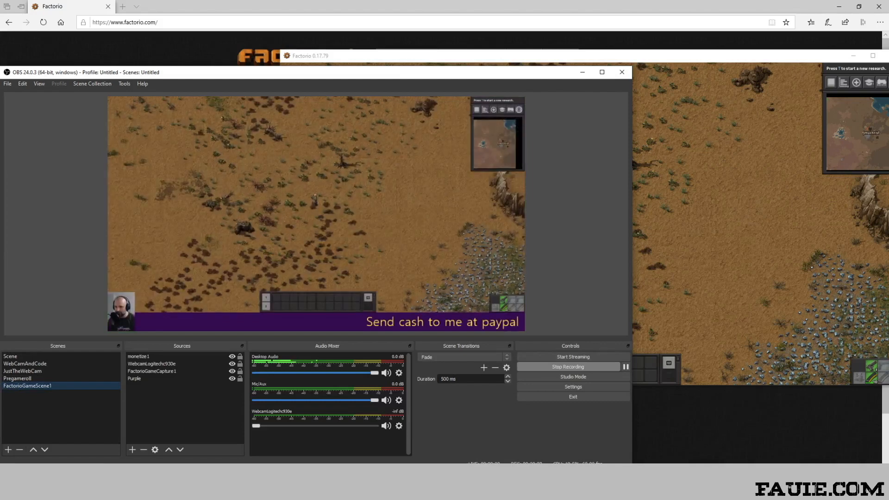
Switch to Factorio, walk the character past the cliffs onto the iron ore patch and mine some iron ore
left_click(708, 347)
key("d")
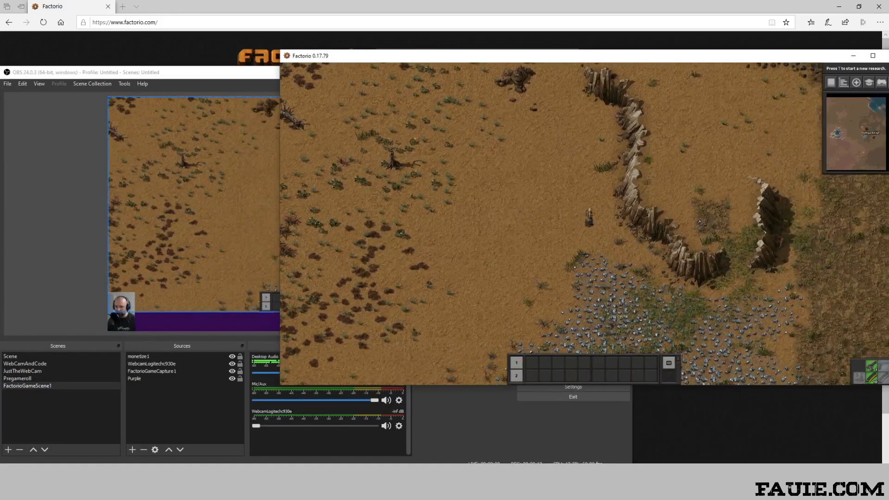
key("alt+Tab")
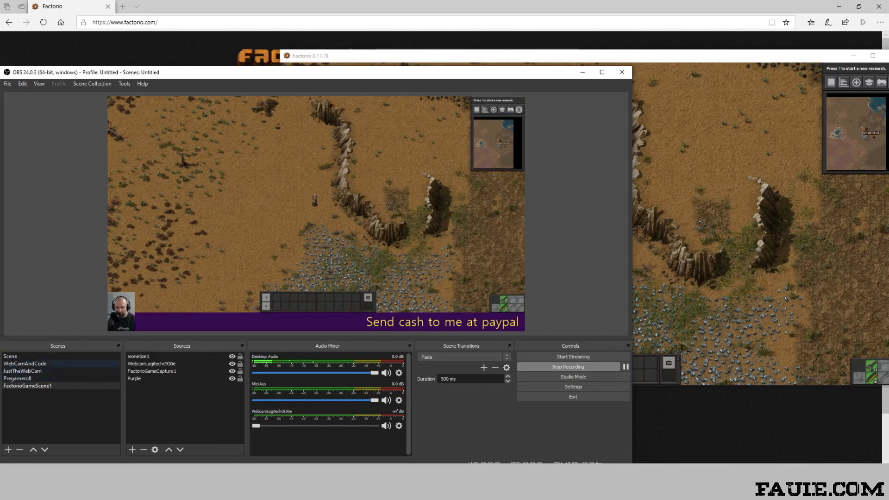
left_click(693, 305)
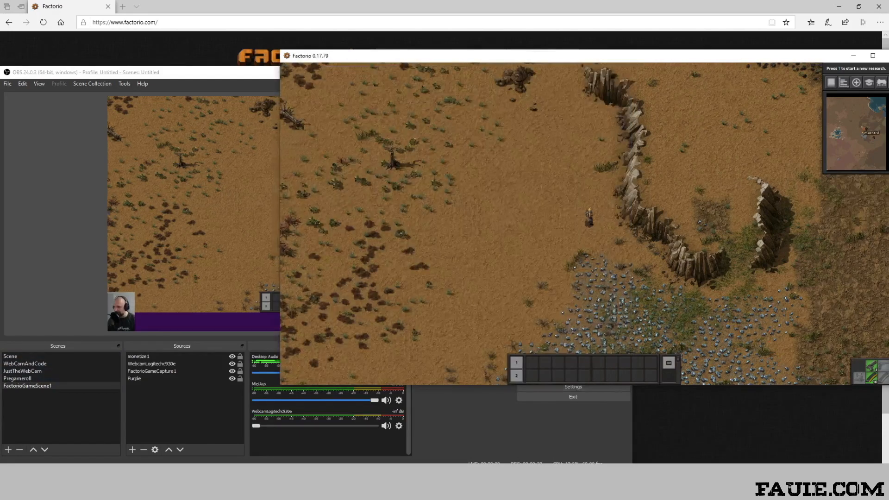
key("d")
key("s")
right_click(611, 228)
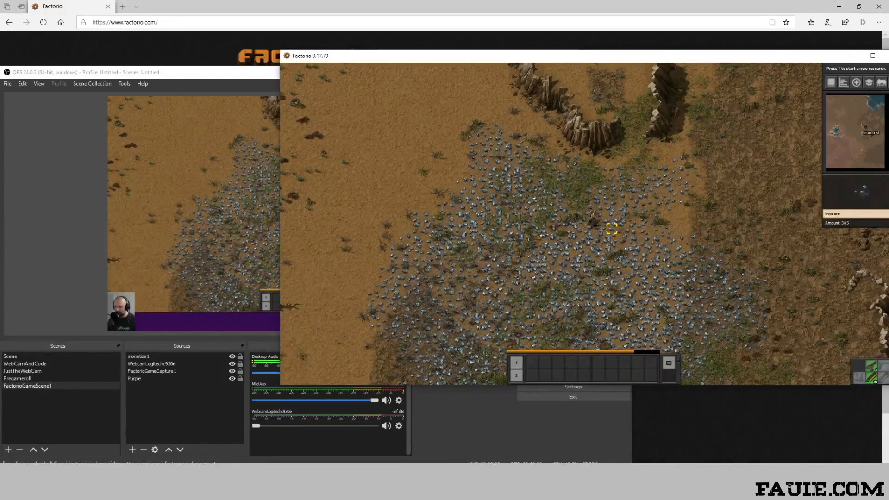
Return to OBS and hide the WebcamLogitechc930e source in FactorioGameScene1 during the recording
key("alt+Tab")
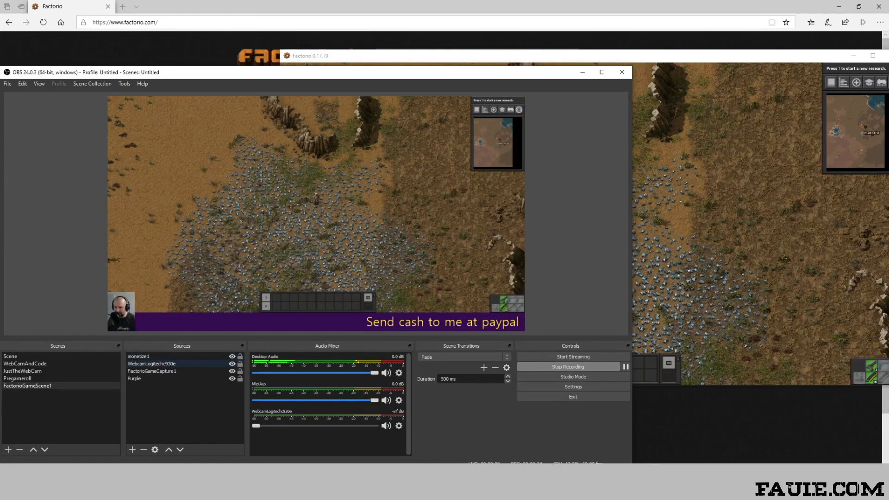
left_click(232, 363)
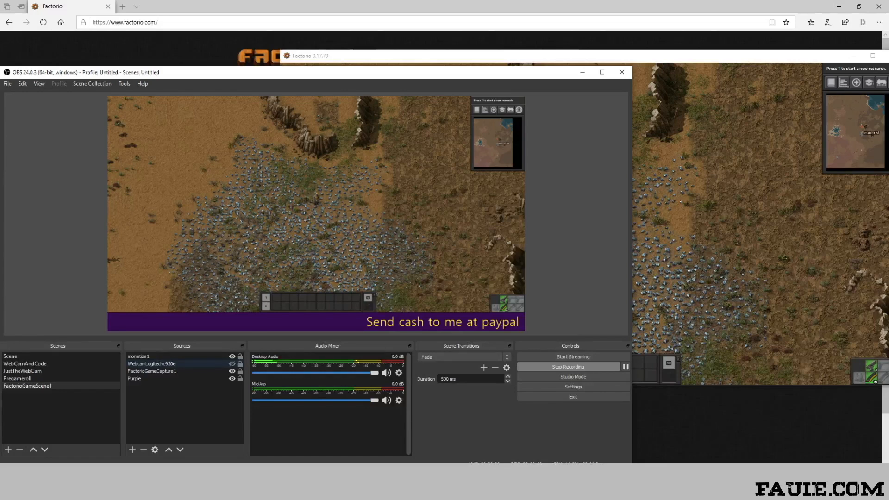
Show the WebcamLogitechc930e source again, switch to the Pregameroll scene and stop the recording
left_click(232, 364)
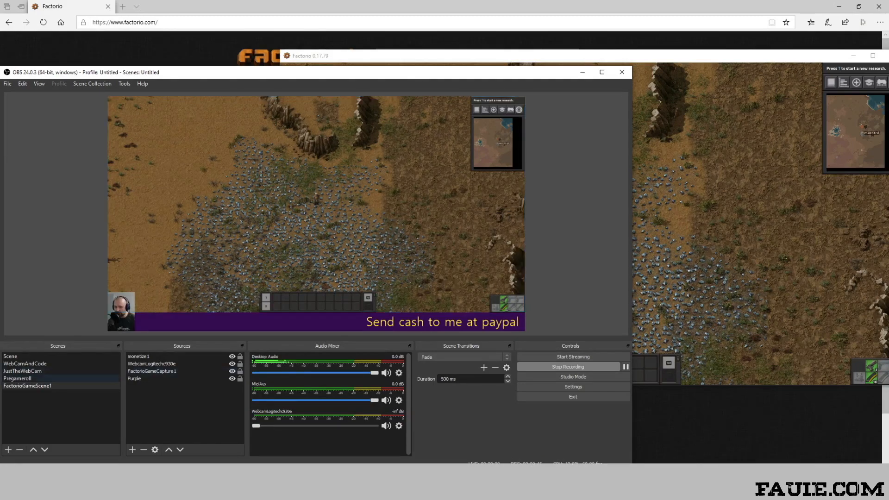
left_click(60, 379)
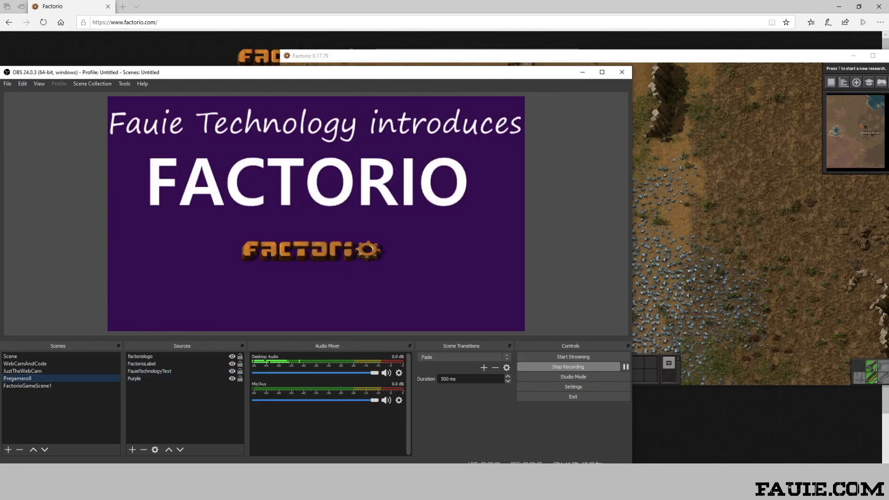
left_click(568, 367)
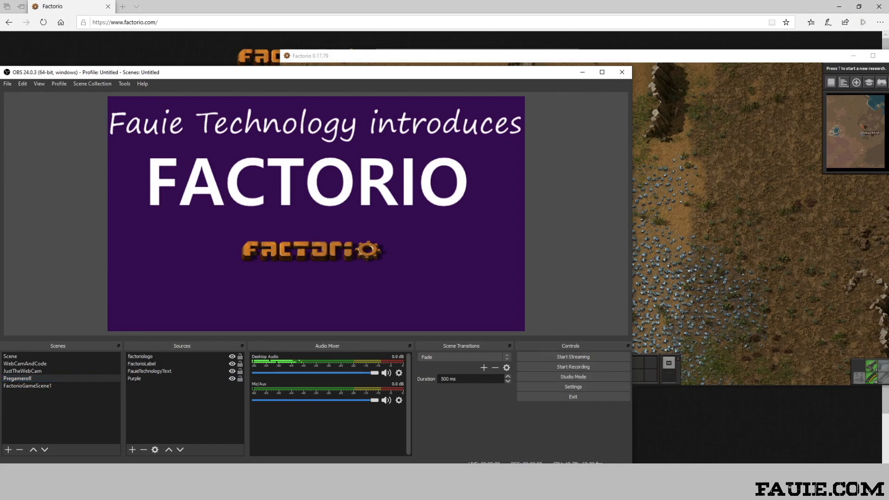
key("alt+Tab")
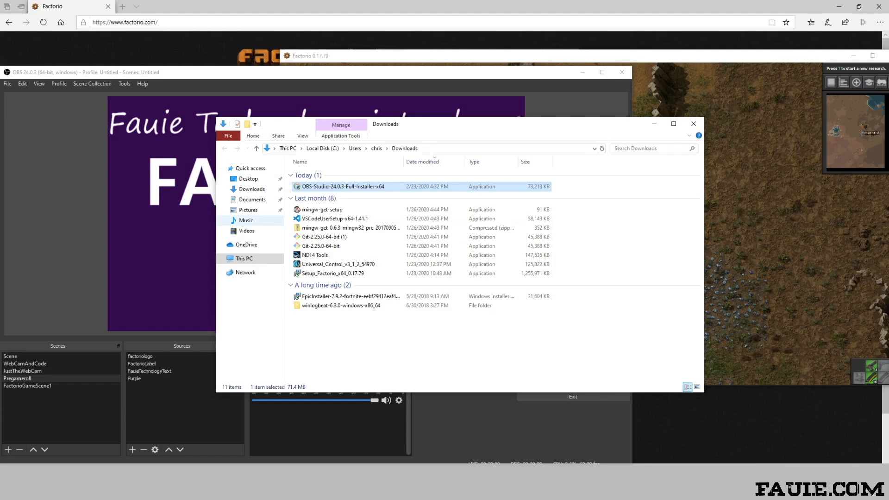
left_click(247, 231)
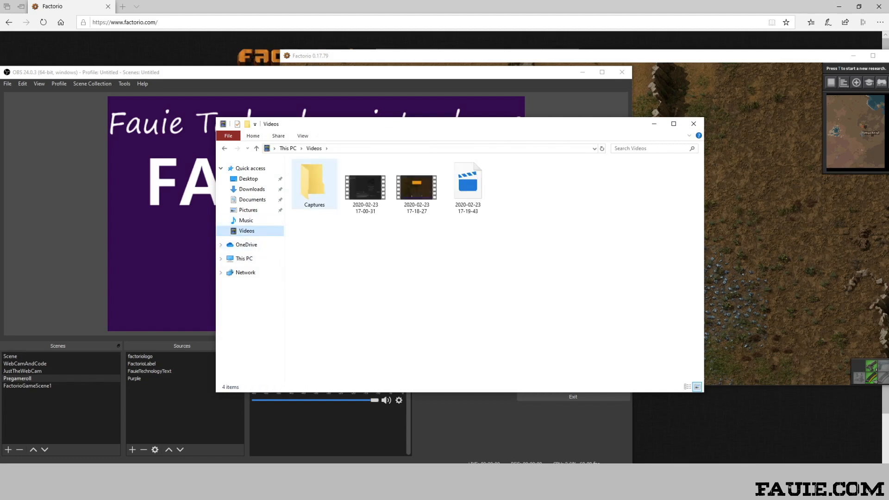
double_click(467, 188)
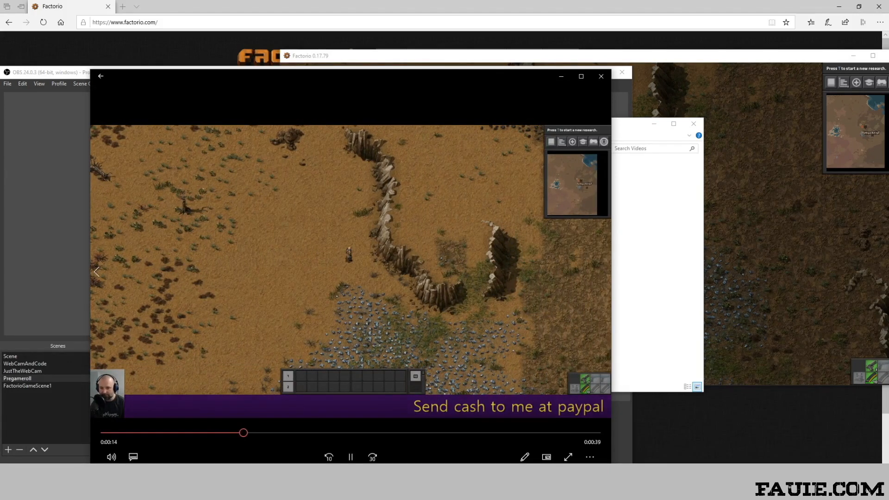
left_click(405, 433)
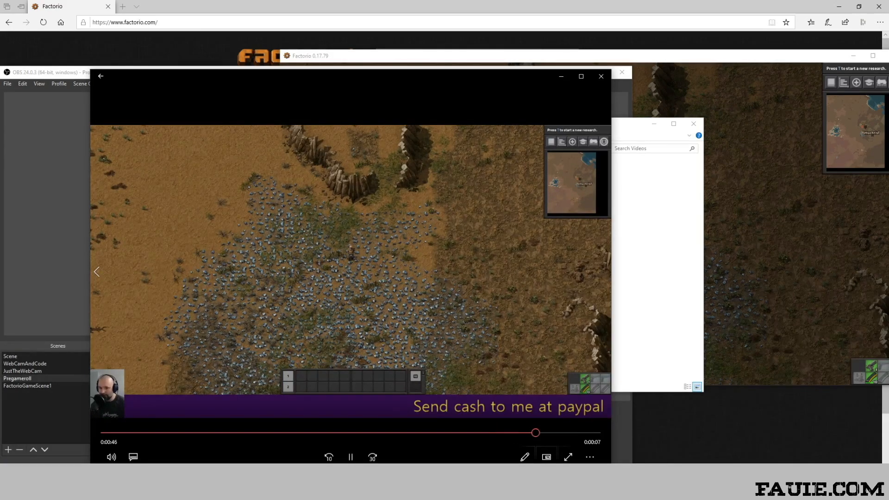
left_click_drag(539, 432, 571, 433)
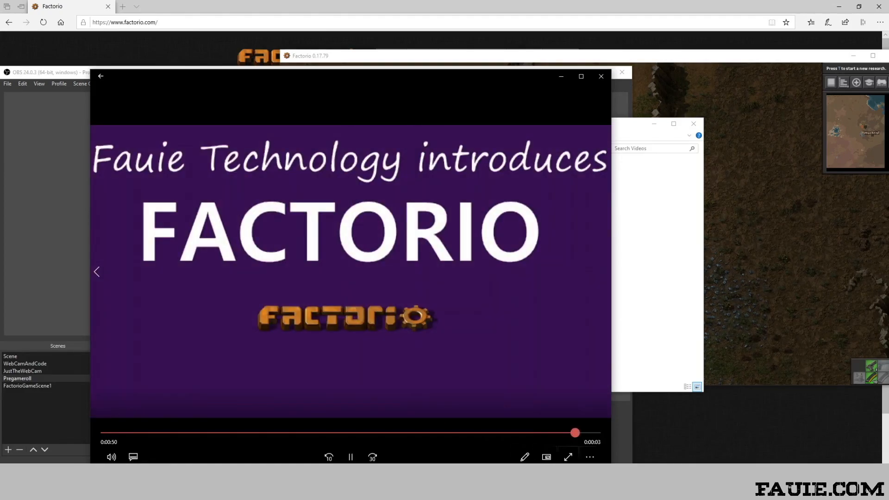